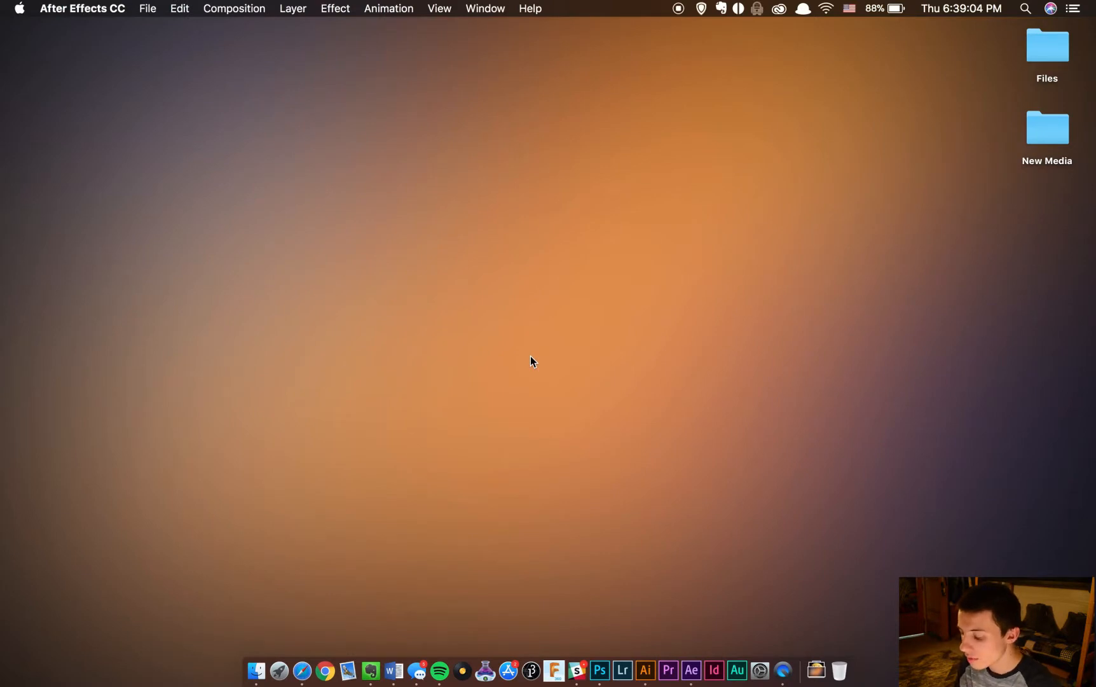
- Switch to After Effects, import IMG_0011.MOV from the Downloads folder and create a composition from the clip
click(693, 670)
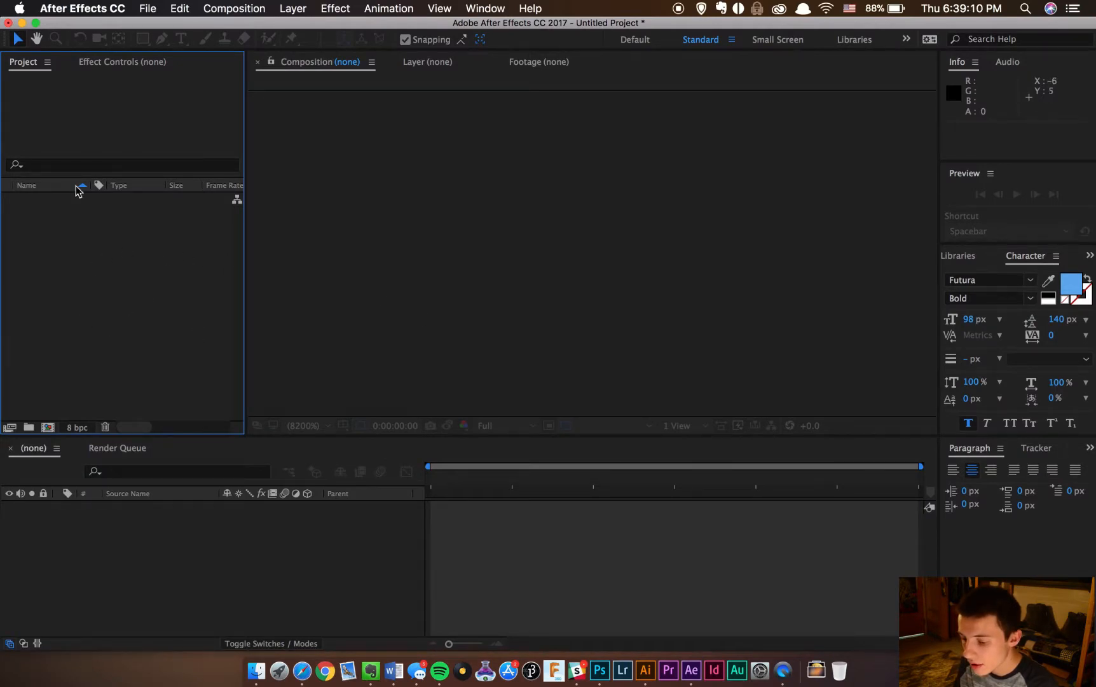
double_click(102, 293)
click(471, 188)
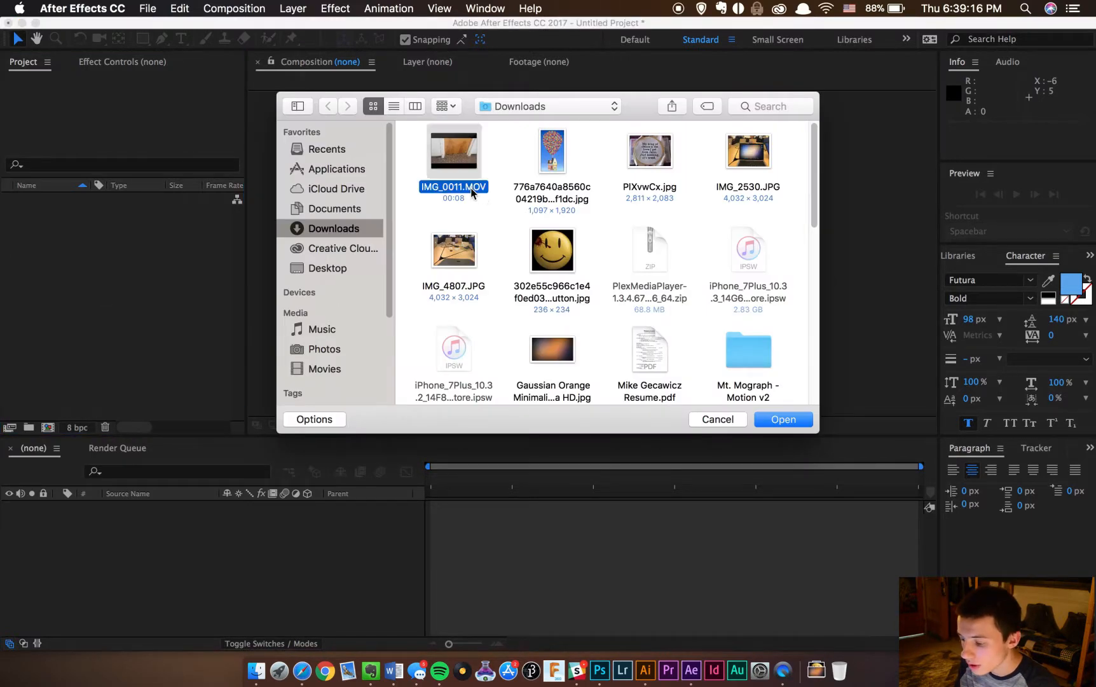
click(797, 421)
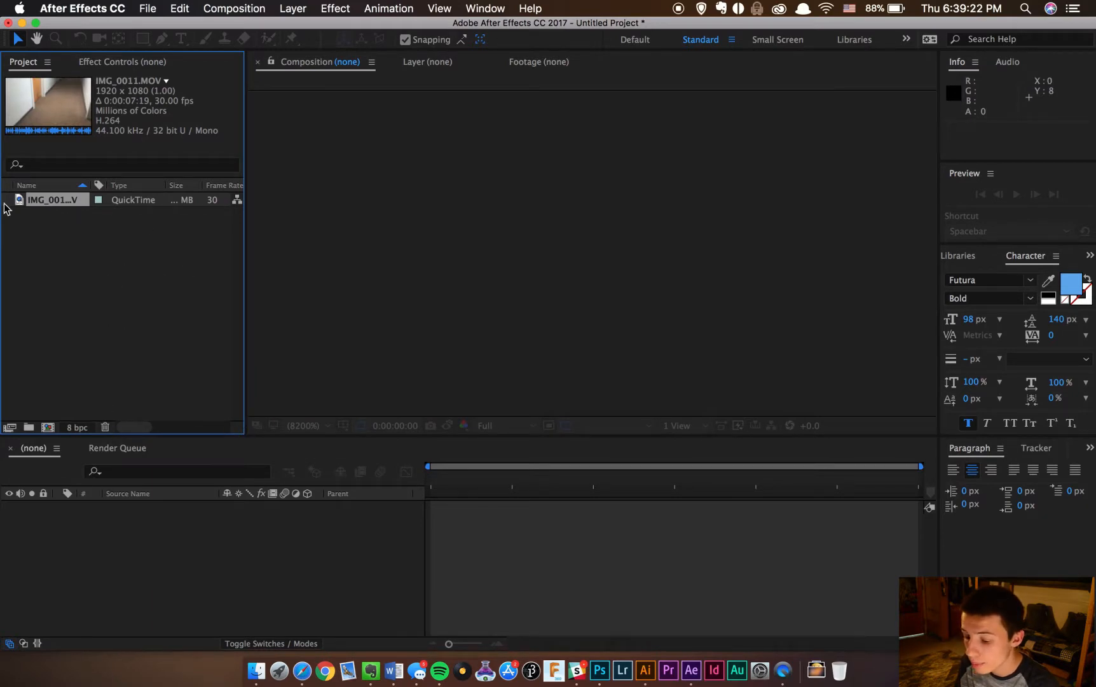
drag(65, 198, 62, 224)
drag(79, 352, 108, 562)
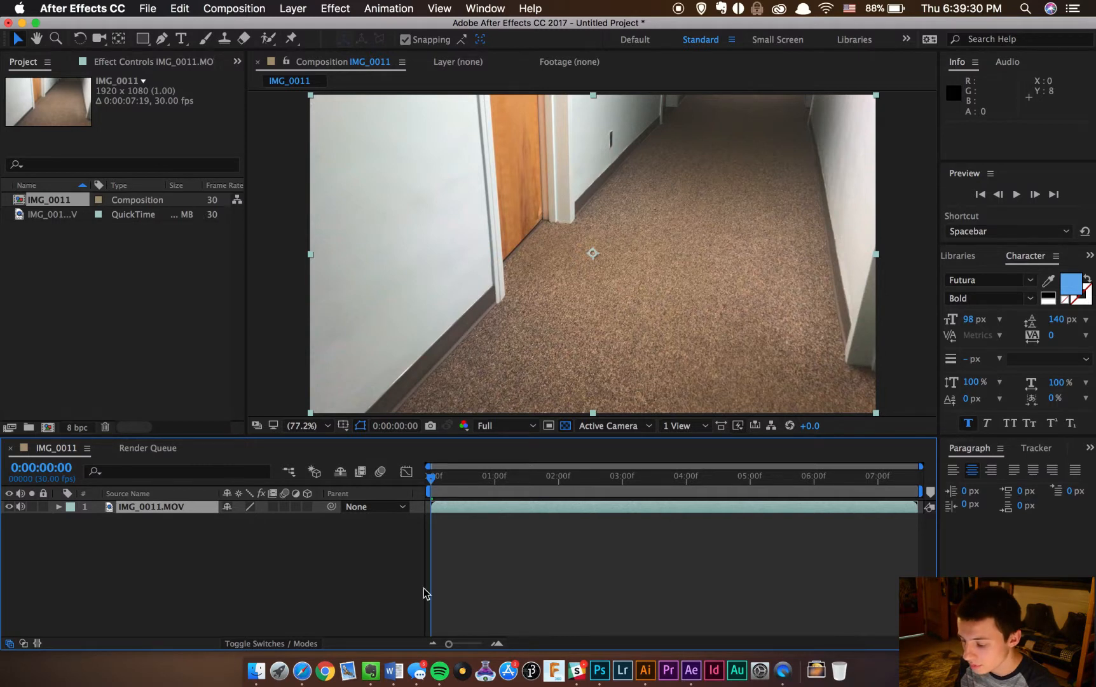
- Preview the hallway footage in the composition and return the playhead to the start
drag(431, 485, 335, 484)
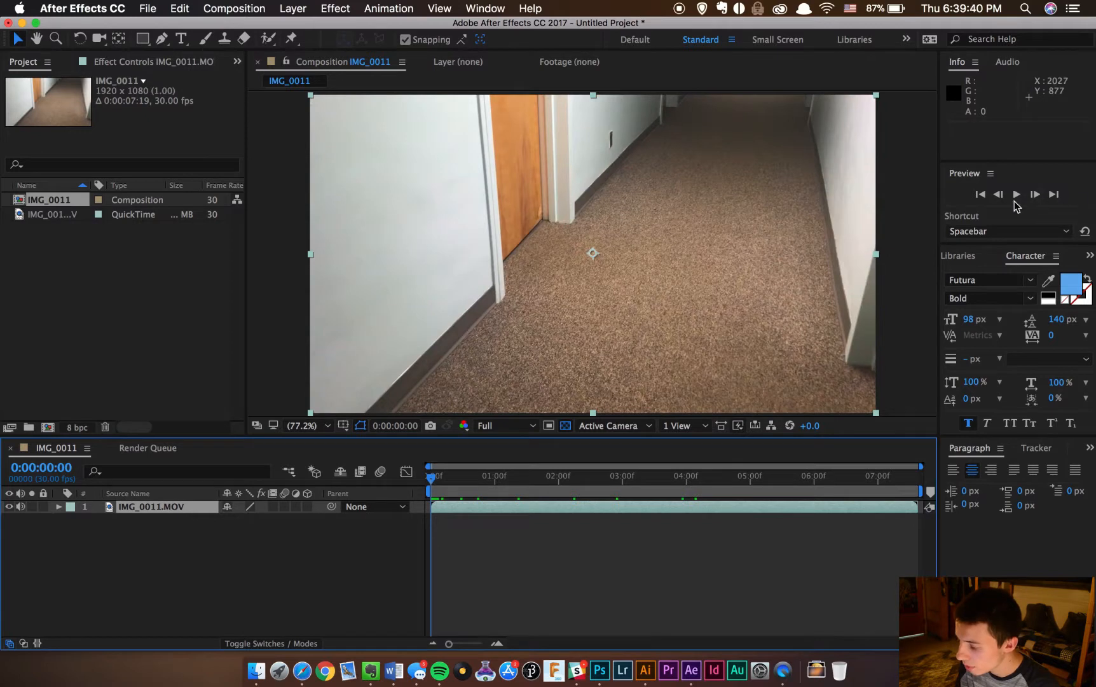
click(1014, 198)
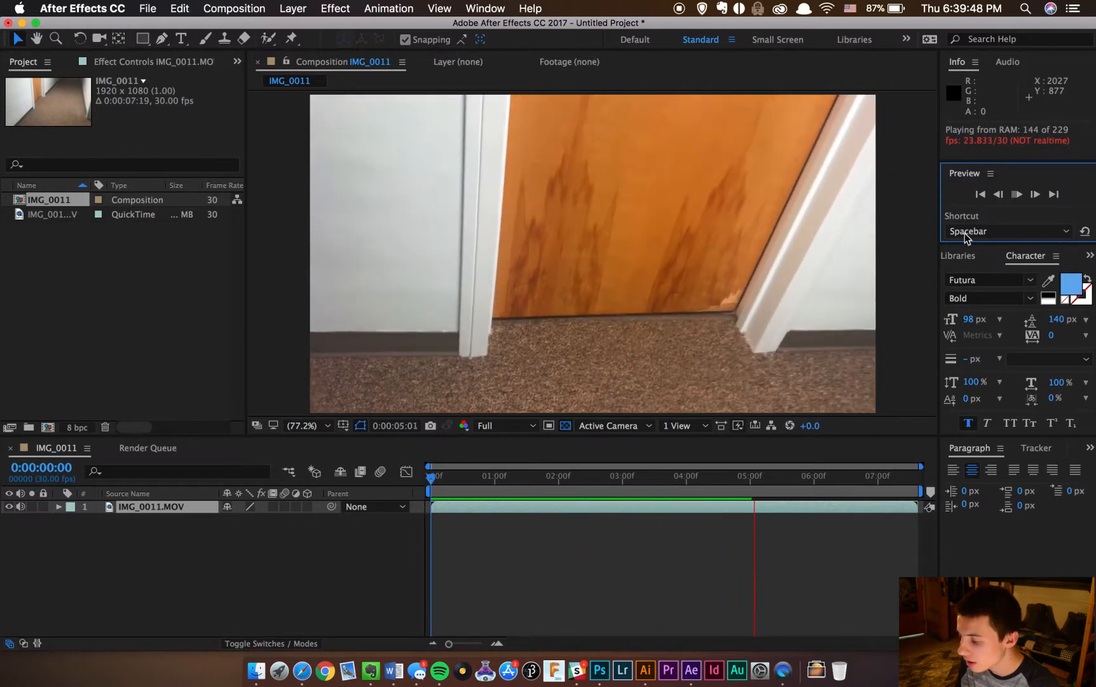
click(1015, 198)
drag(508, 487, 421, 488)
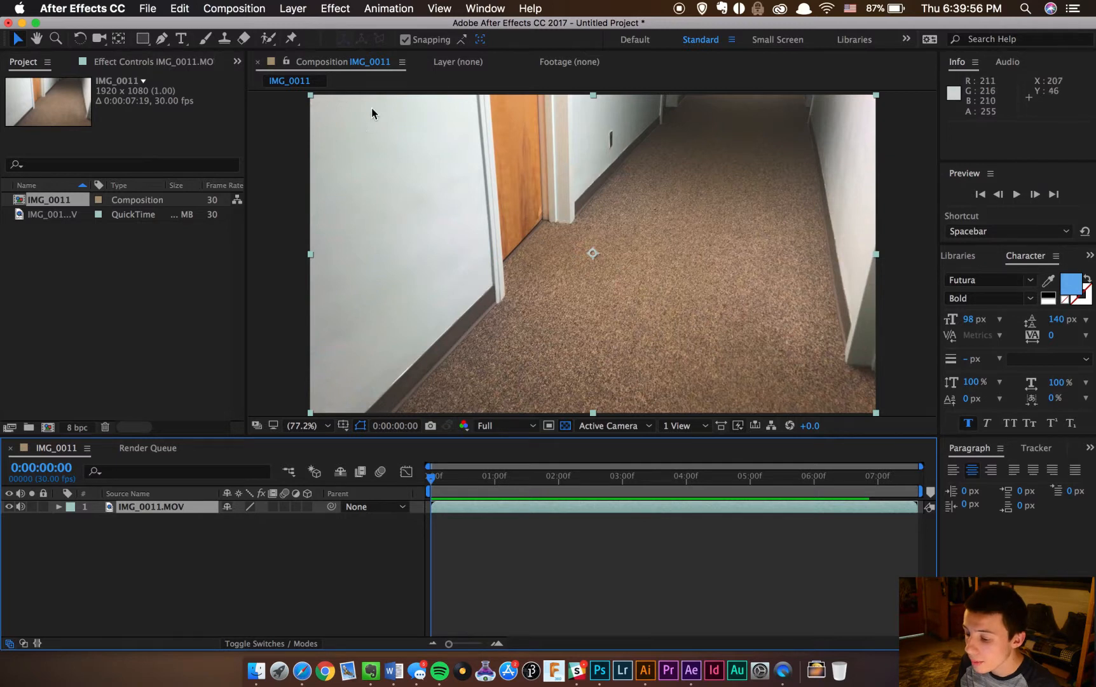
- Apply the 3D Camera Tracker effect to the IMG_0011.MOV layer and let it analyze the footage
click(342, 9)
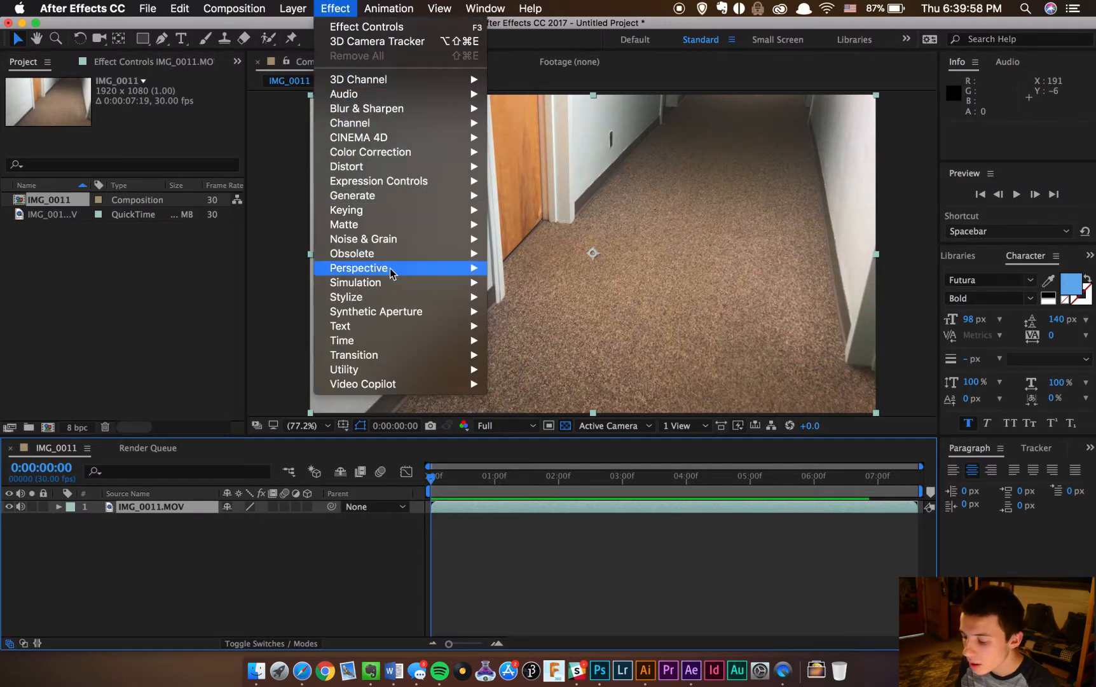
mouse_move(394, 273)
click(527, 267)
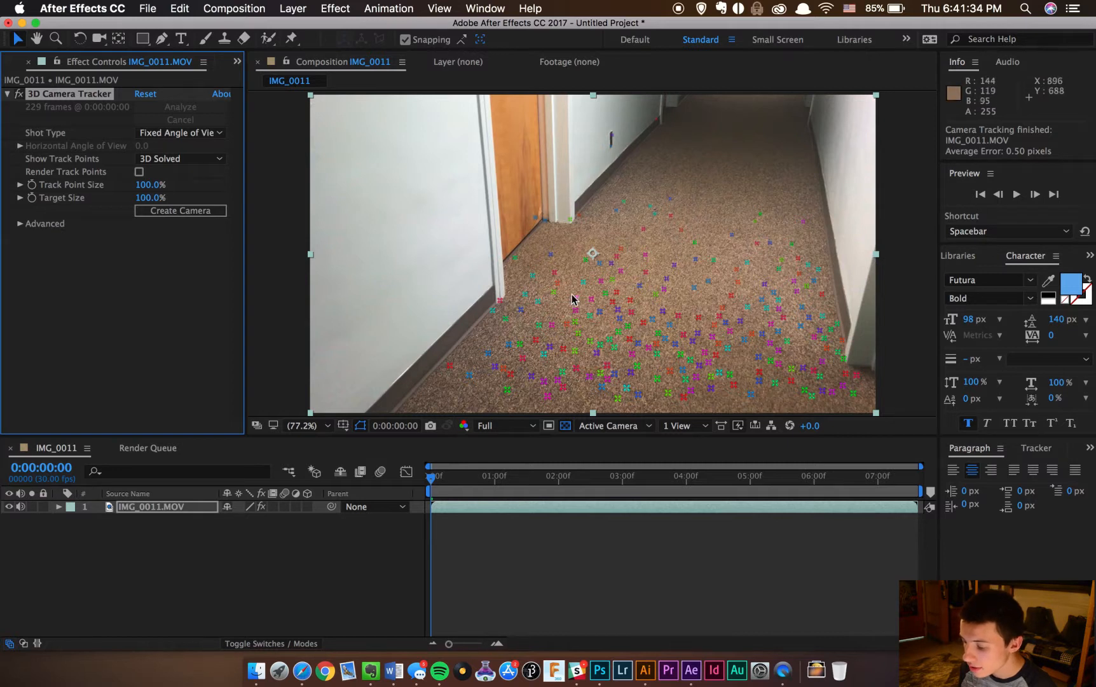
- At 0:00:03:08, create a text layer and camera from the track points on the carpet in front of the door
drag(431, 478, 639, 488)
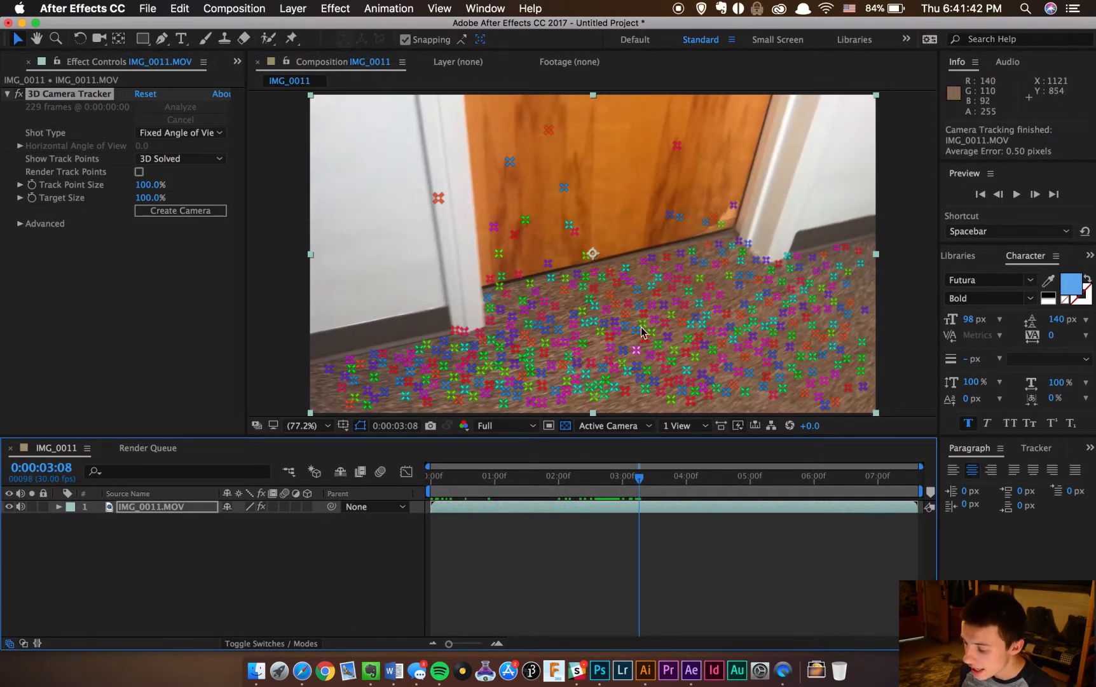
mouse_move(643, 284)
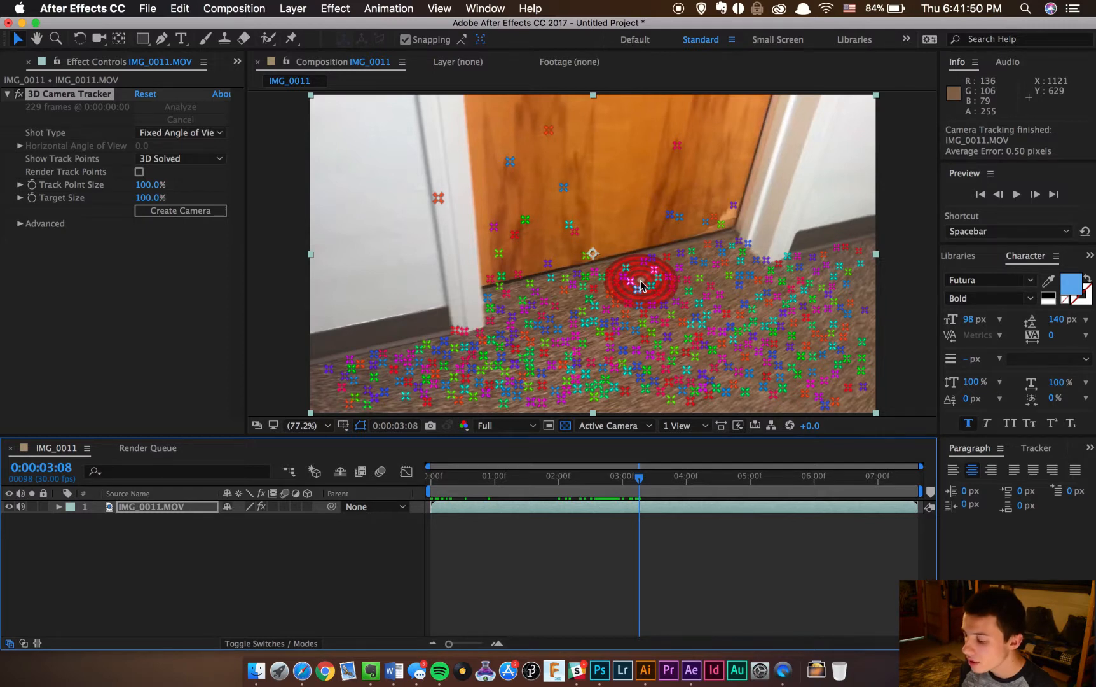
right_click(642, 284)
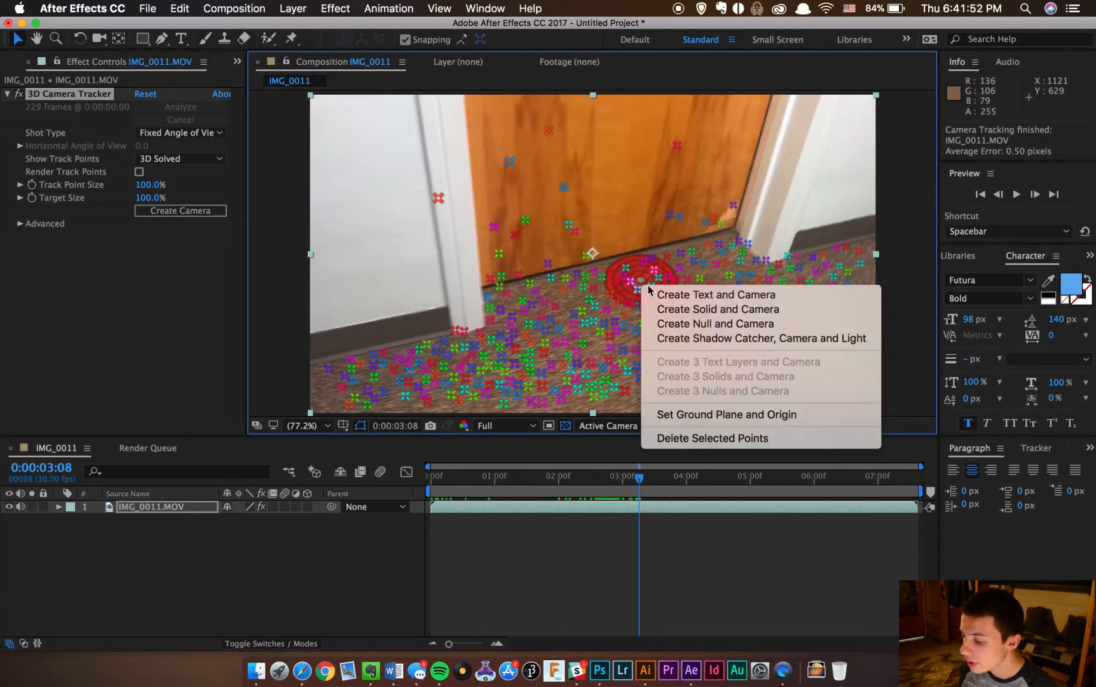
click(655, 293)
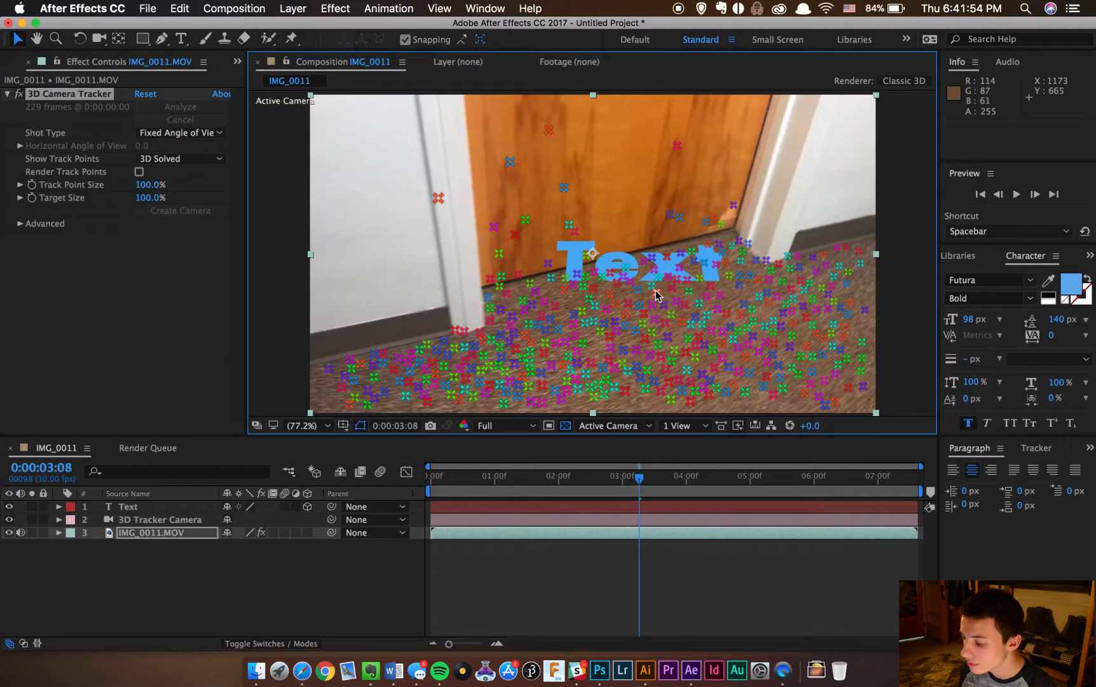
- Select the new text layer and check how it tracks through the footage, ending at 0:00:04:09
click(158, 520)
click(137, 509)
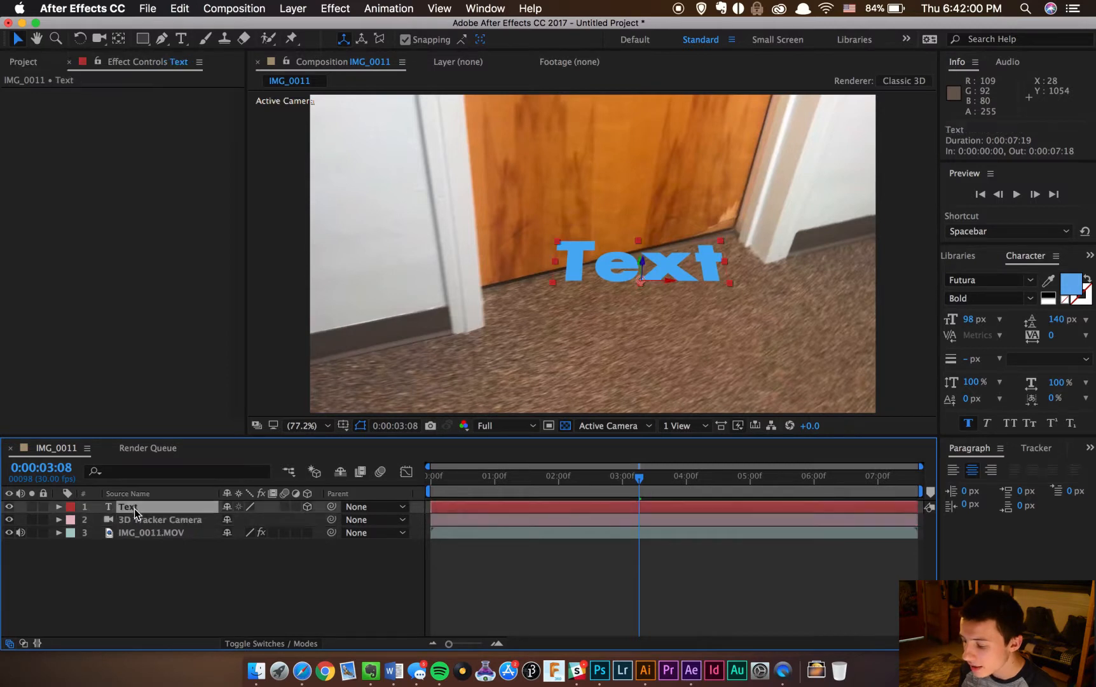
drag(639, 481, 546, 488)
click(705, 489)
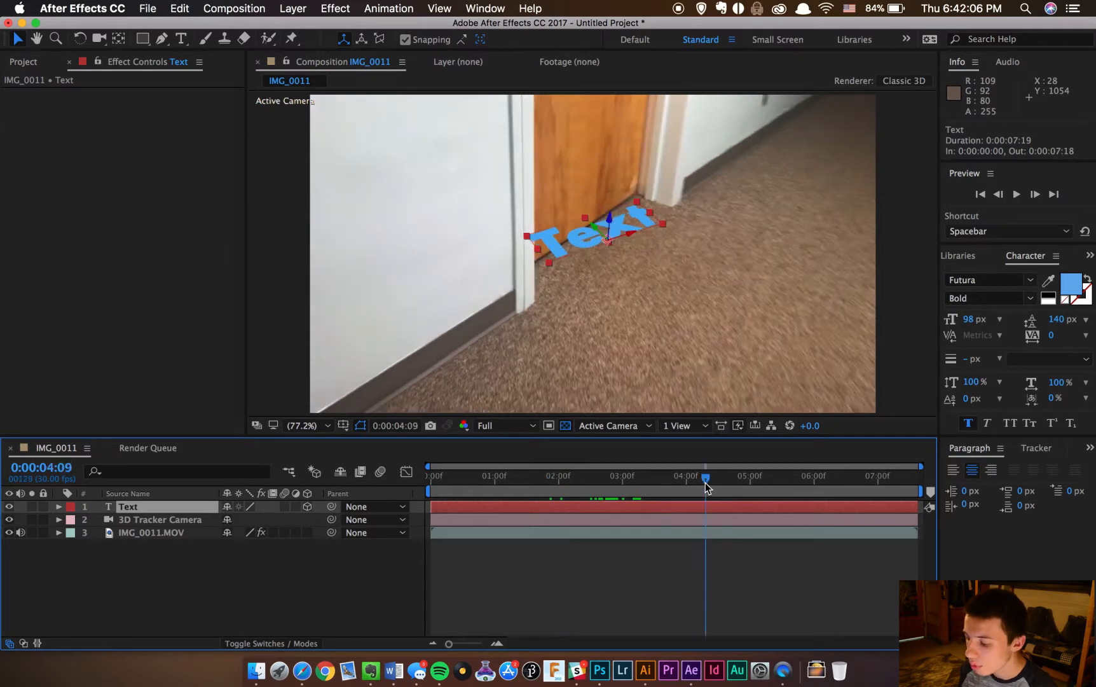
- Replace the placeholder text in front of the door with "Room 249"
click(182, 40)
double_click(618, 305)
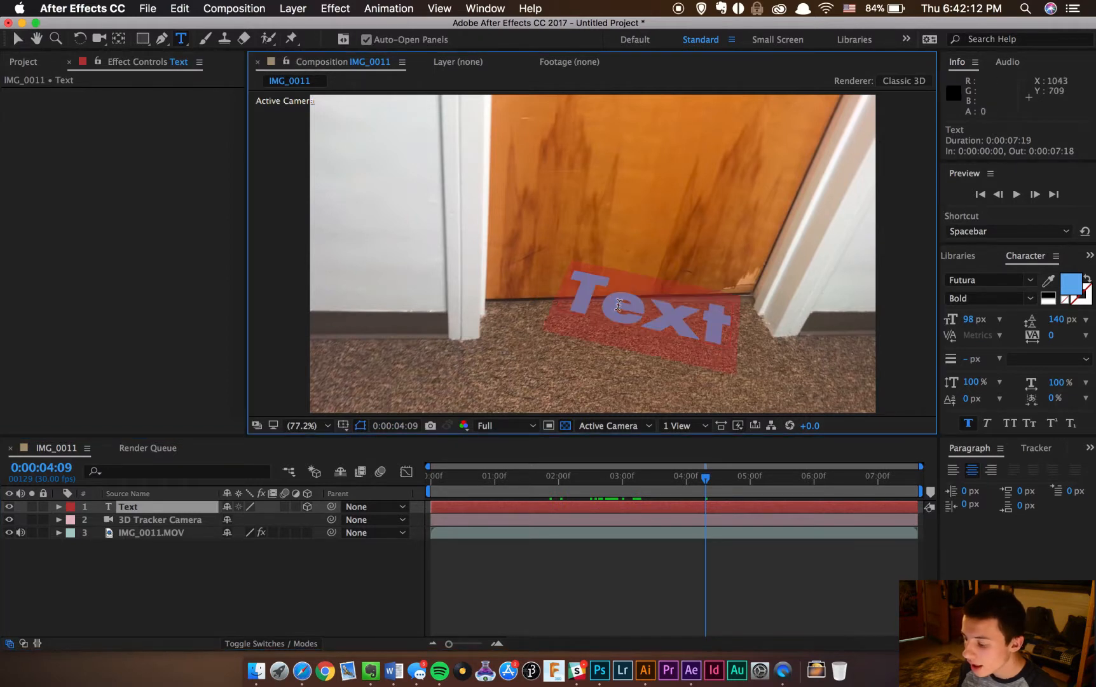
text(Ro)
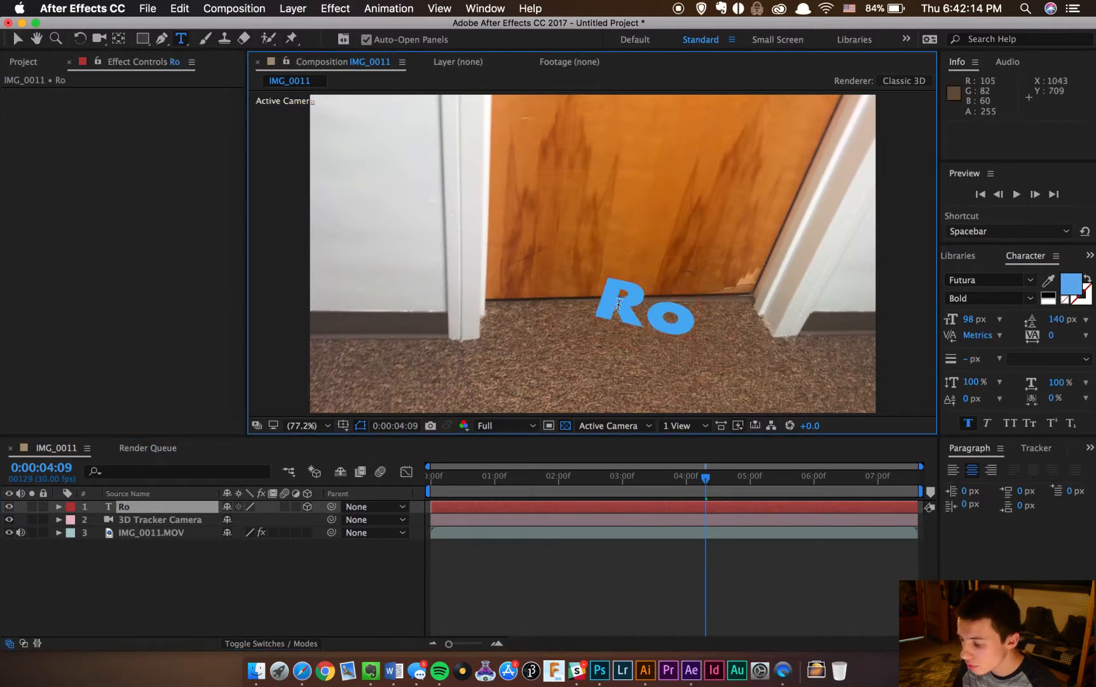
text(om 249)
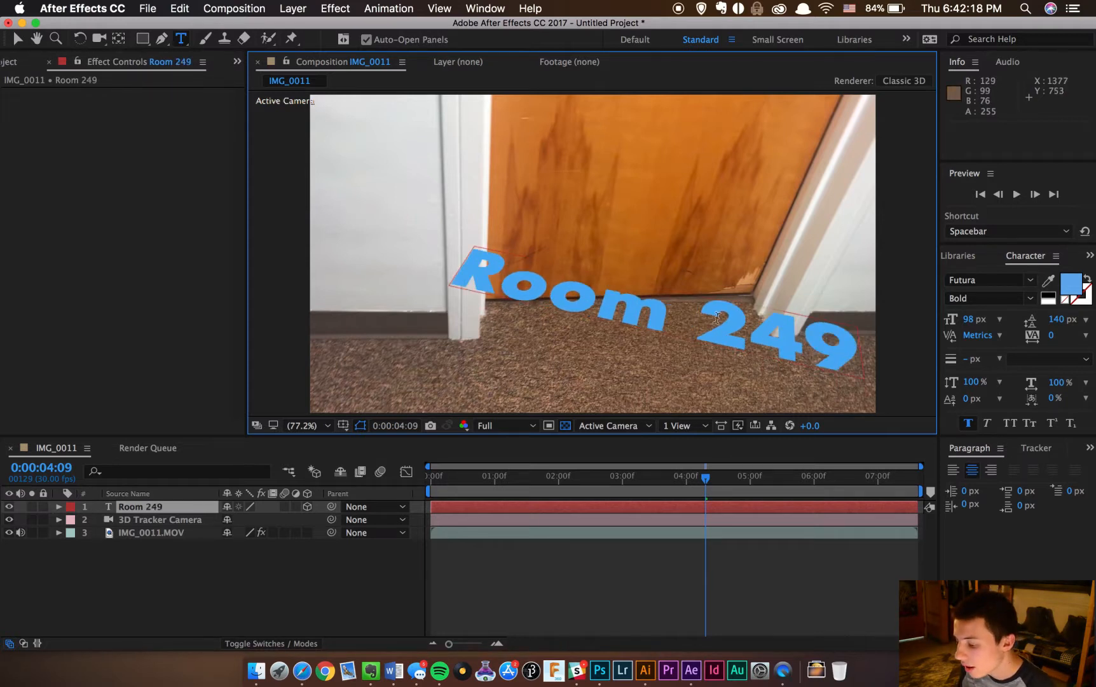
- Reduce the font size of the "Room 249" text to 61 px
triple_click(808, 299)
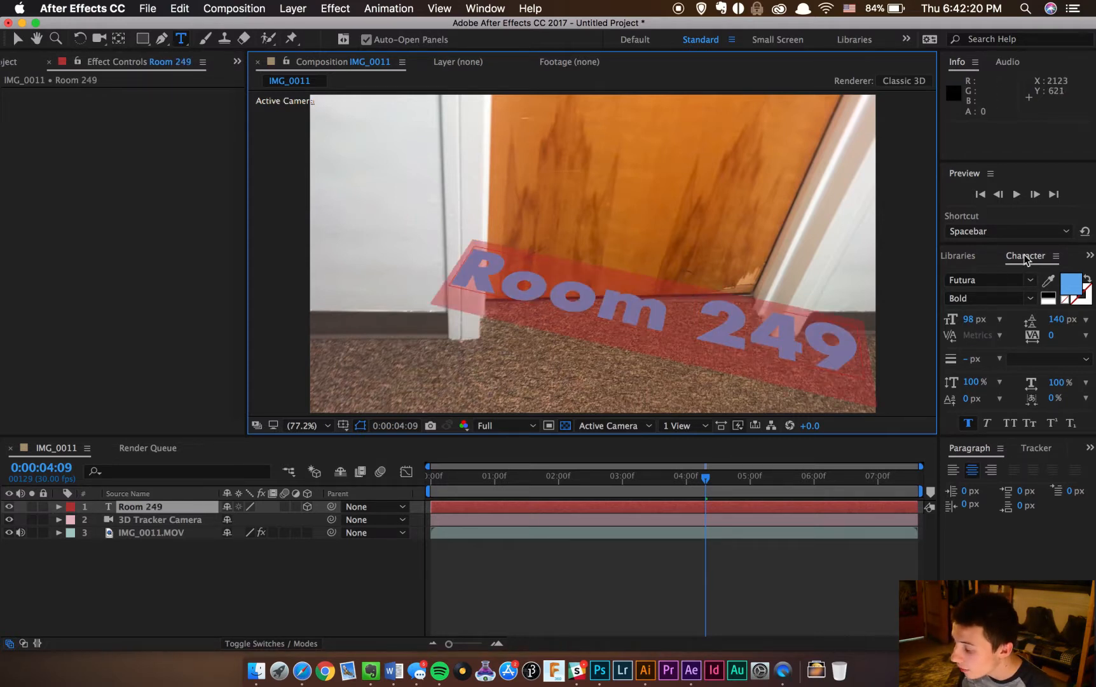
drag(972, 319, 941, 320)
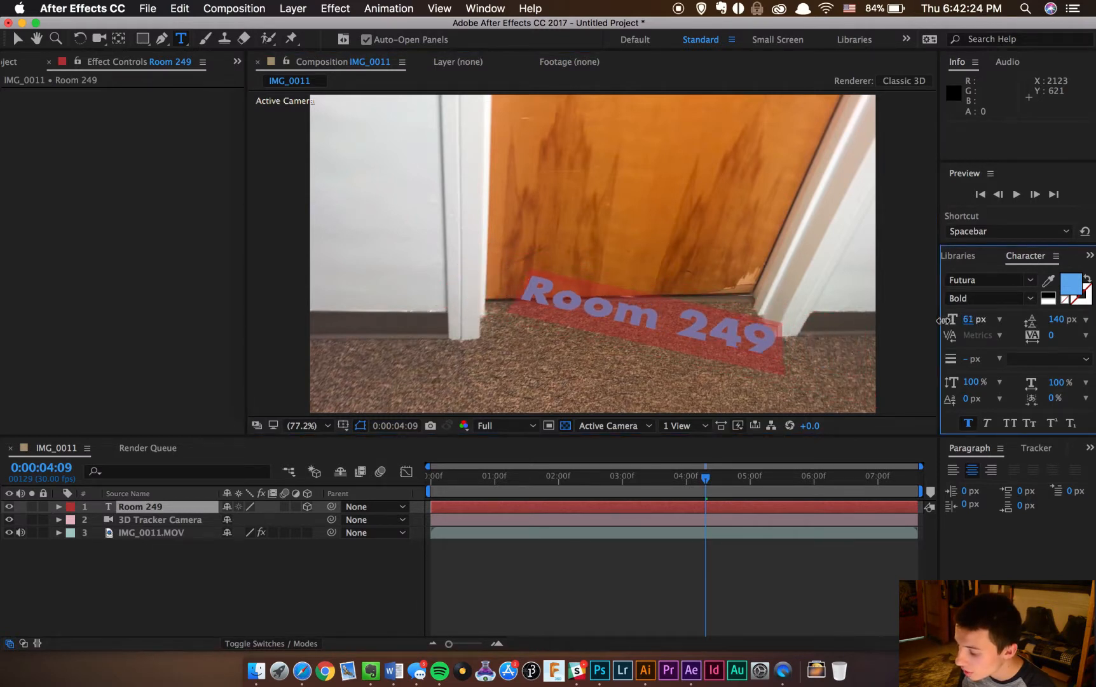
click(218, 583)
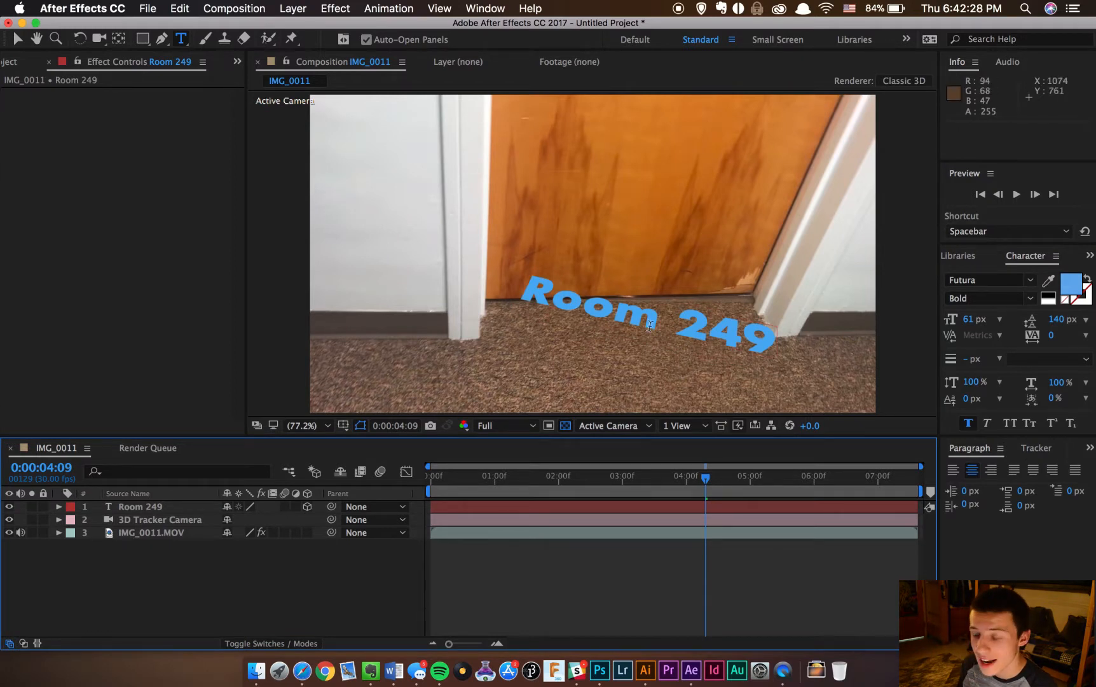
- Set the Room 249 layer's X Rotation to 90° and its Y Rotation to −17° to align it with the door
click(137, 509)
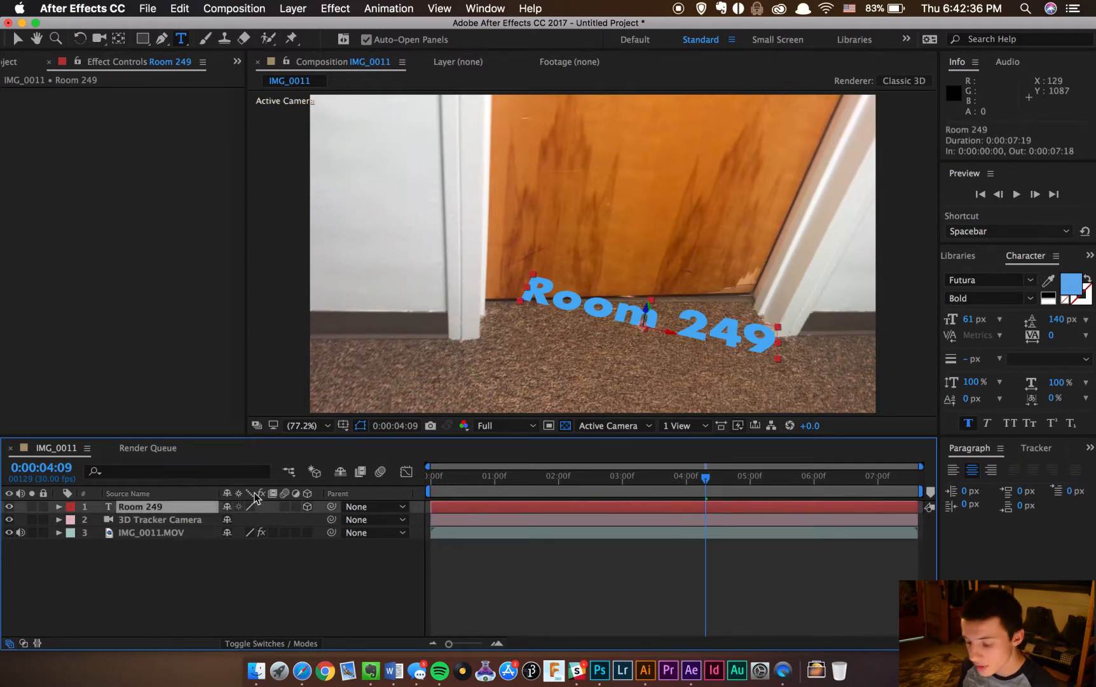
key(r)
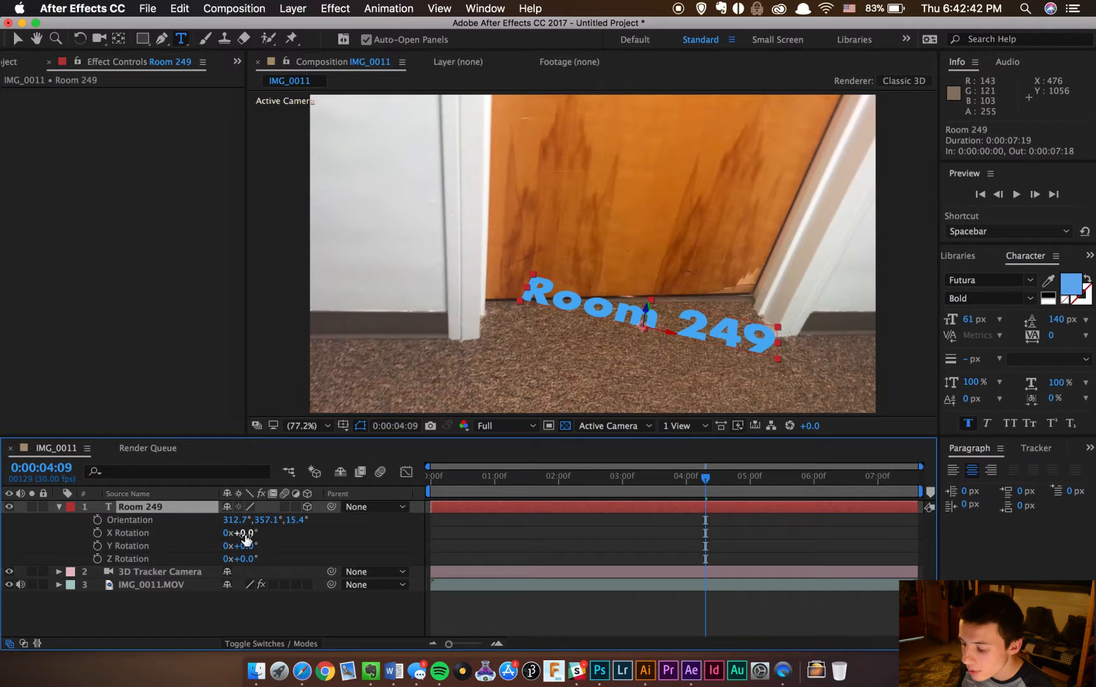
drag(242, 533, 255, 535)
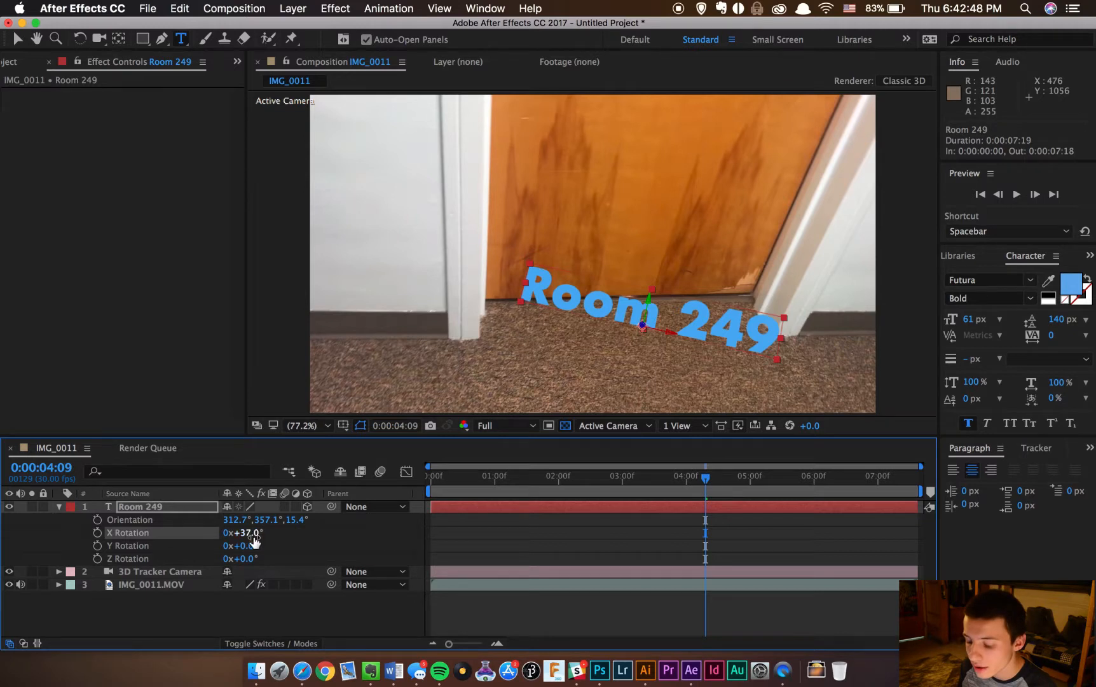
click(252, 536)
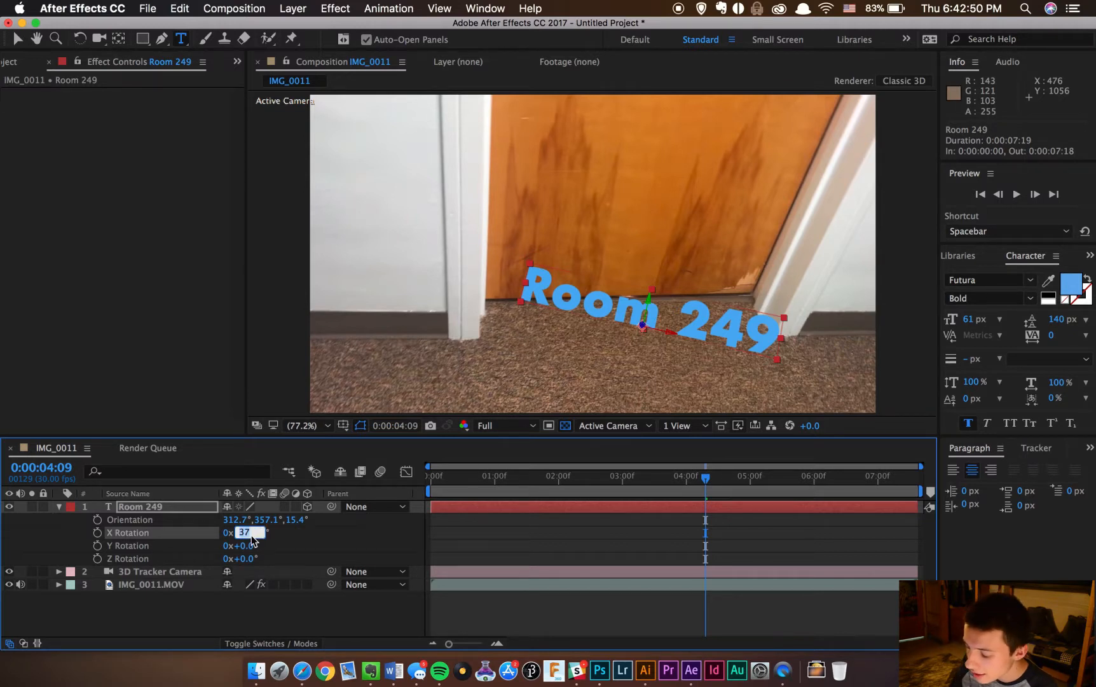
key(Return)
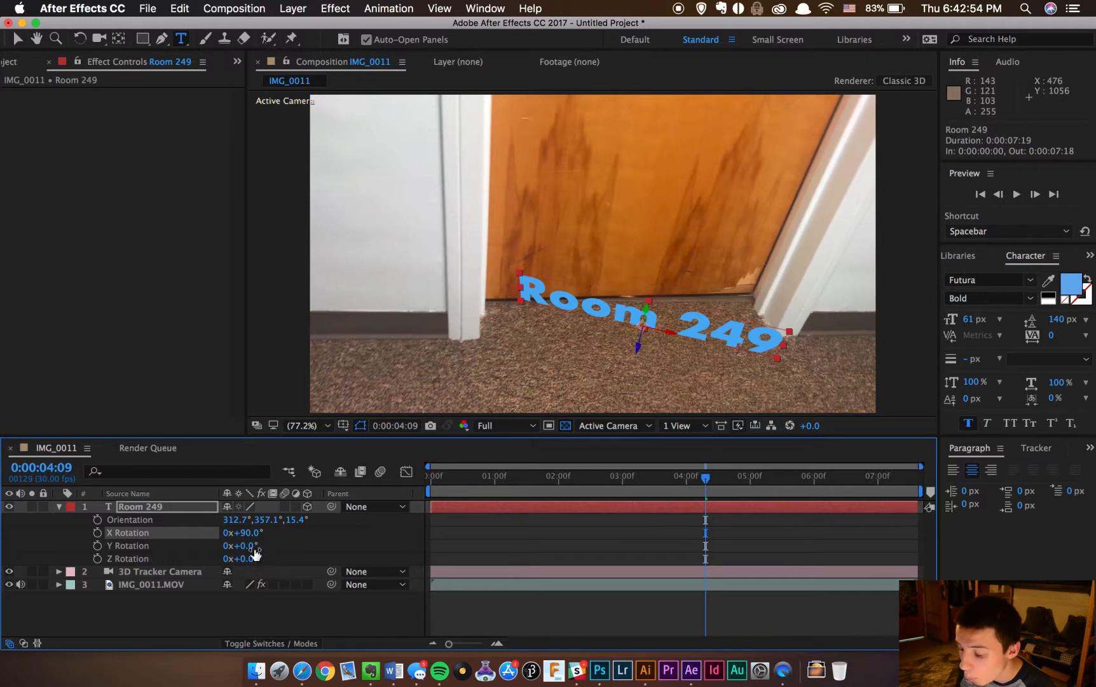
drag(245, 546, 238, 548)
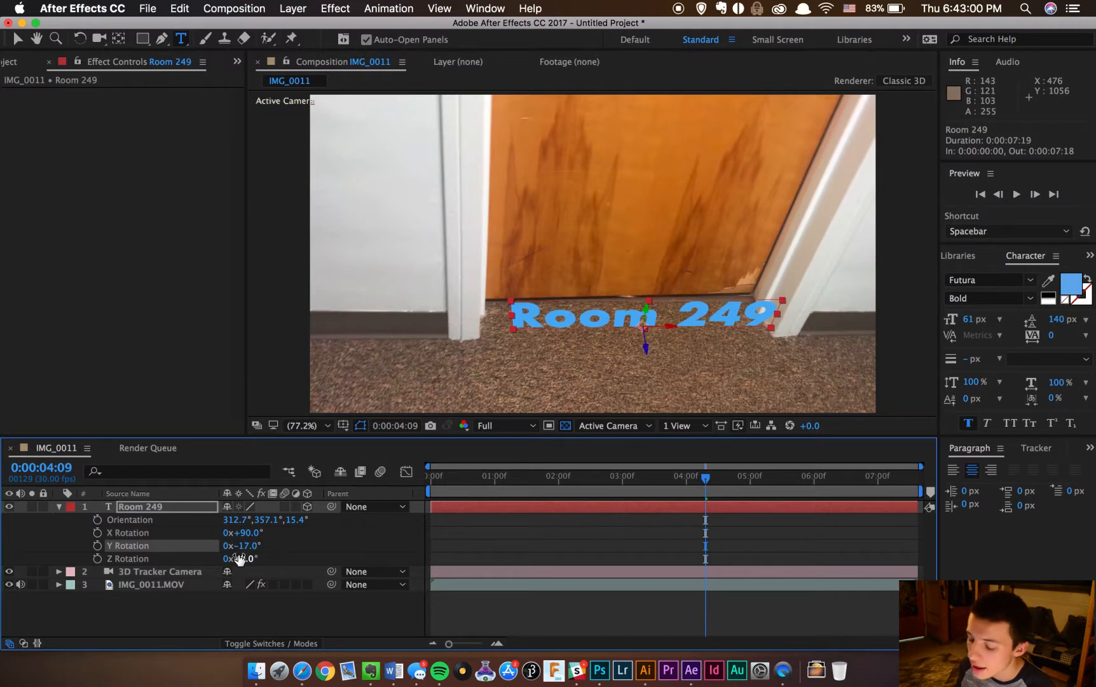
- Move the Room 249 text along its X axis to centre it on the doorway, at about 1509.7, 1622.3, 5978.8
click(189, 513)
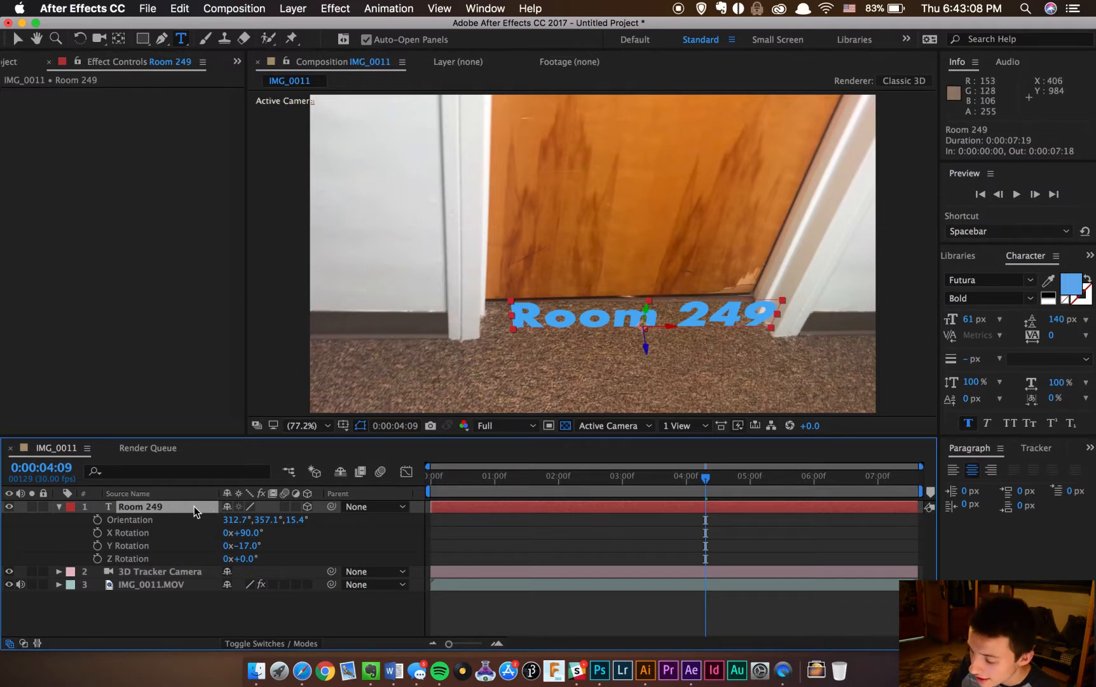
key(p)
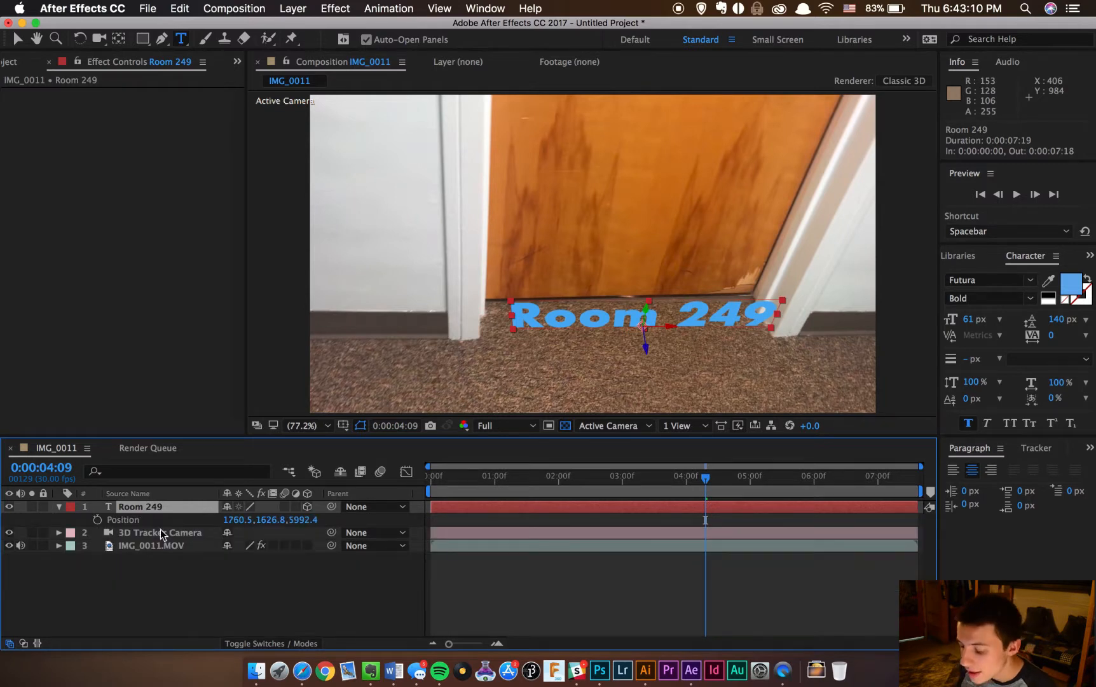
click(19, 39)
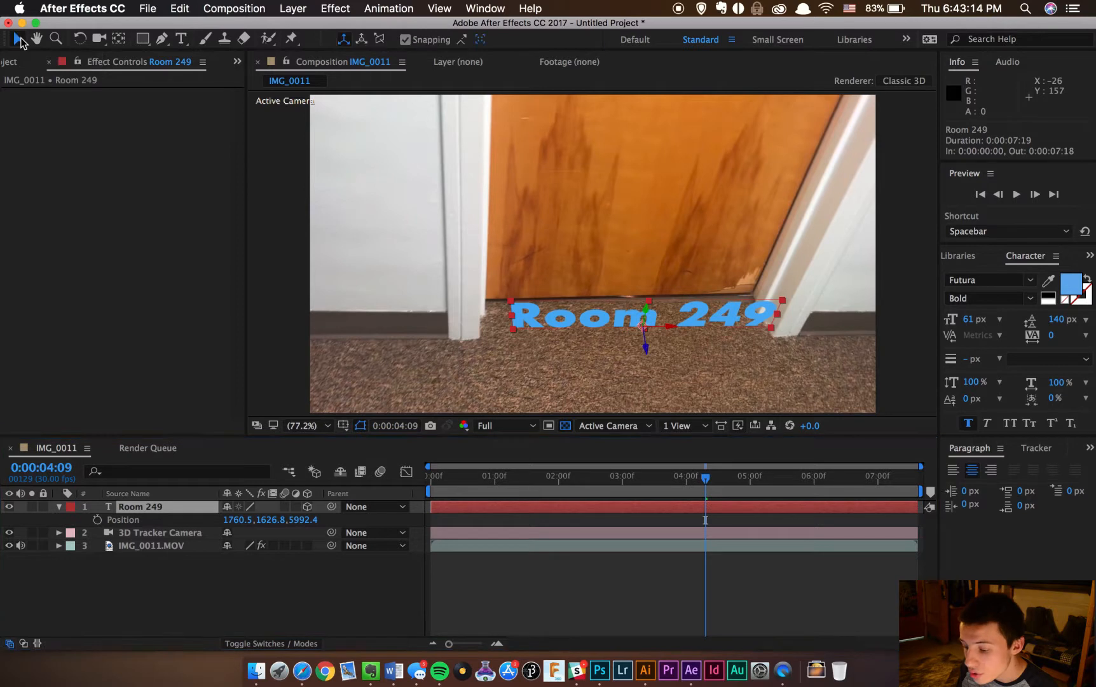
drag(677, 329, 600, 322)
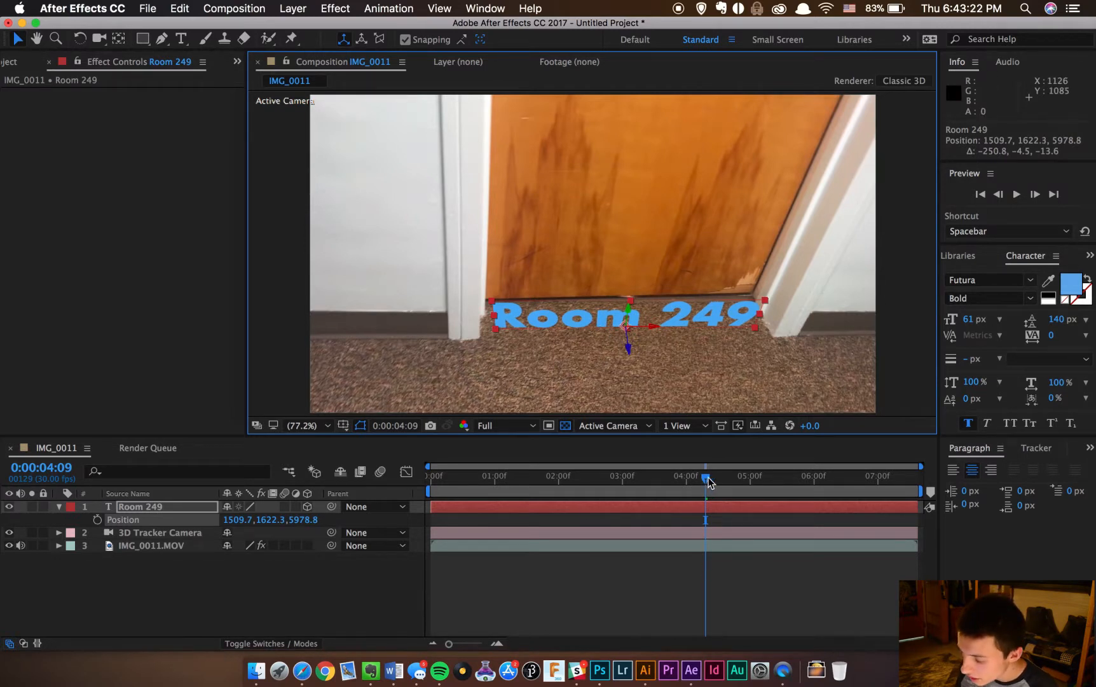
- Inspect the Room 249 text's alignment with the door up close and at several times between 0:00:00:04 and 0:00:02:25
drag(707, 481, 443, 487)
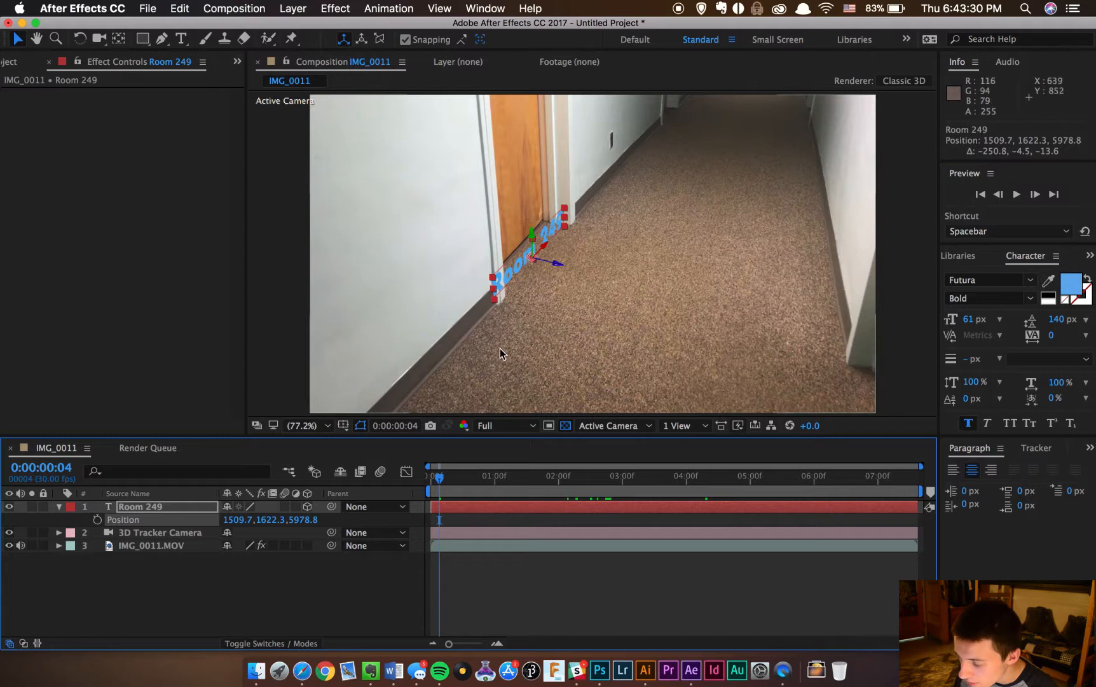
key(period)
key(period)
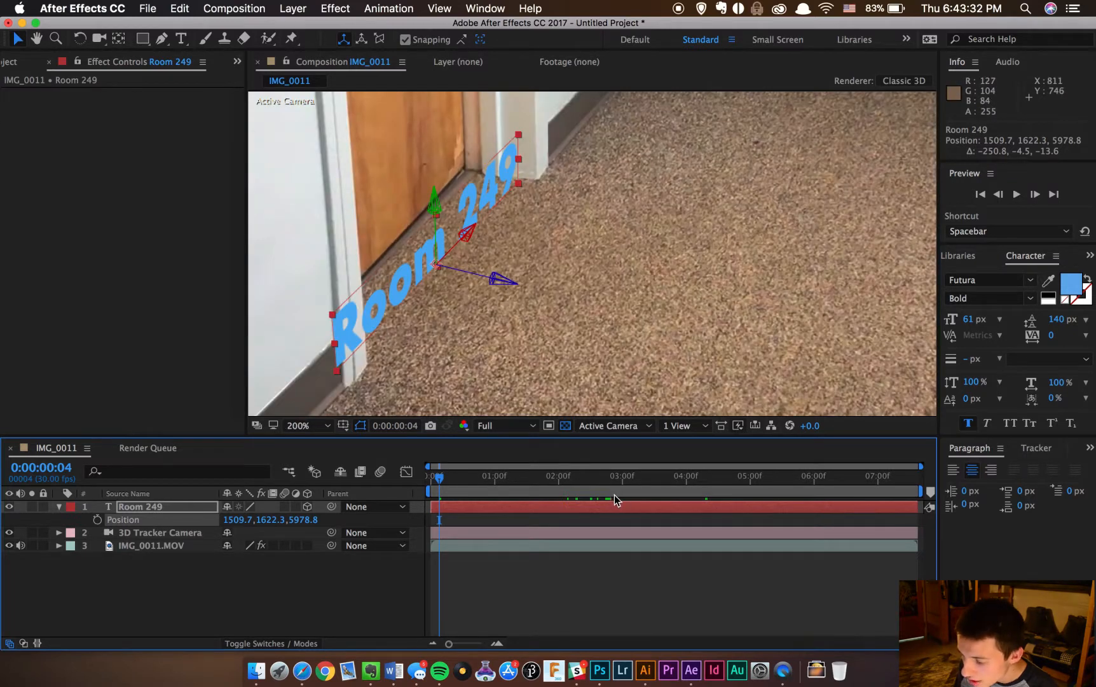
key(comma)
key(comma)
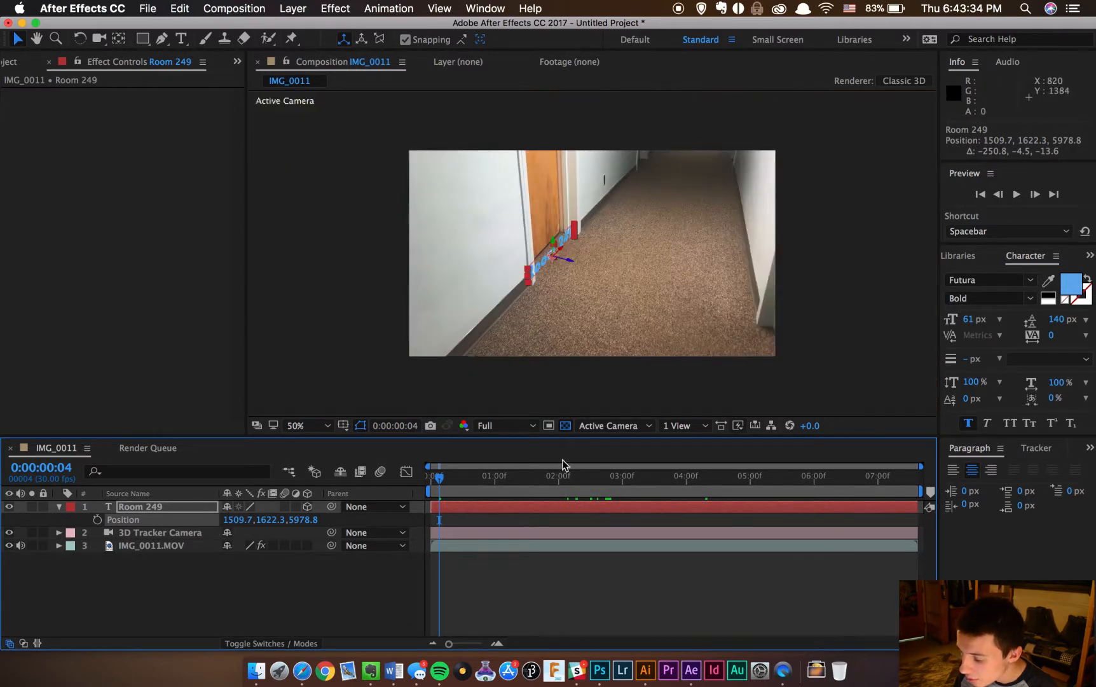
click(564, 477)
drag(591, 485, 612, 487)
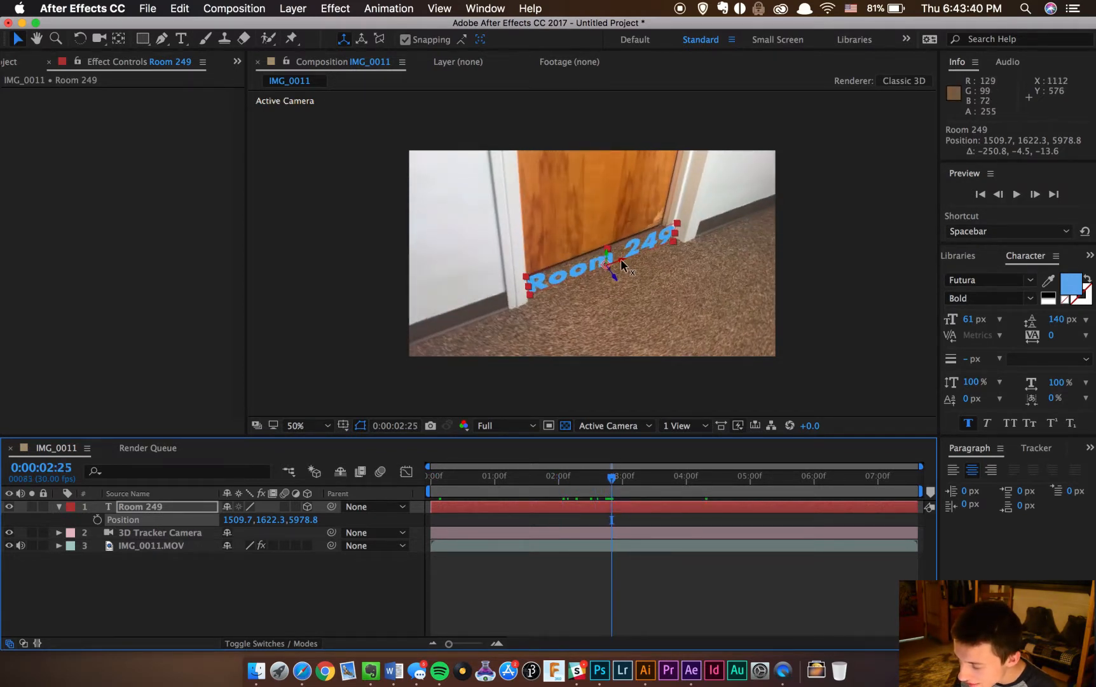
- Move the Room 249 text along its X axis towards the door frame, to about 1685.9, 1625.5, 5988.3
key(period)
drag(649, 272, 716, 259)
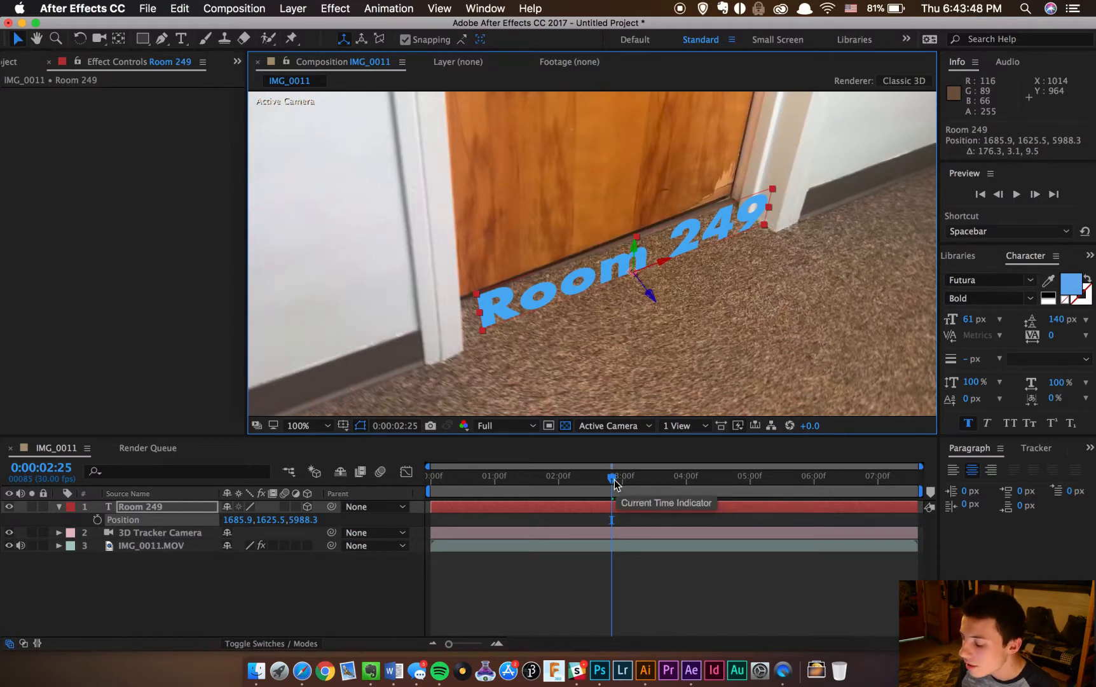
- Start the work area at 0:00:02:06 and move the current time to 0:00:06:05
drag(614, 483, 576, 486)
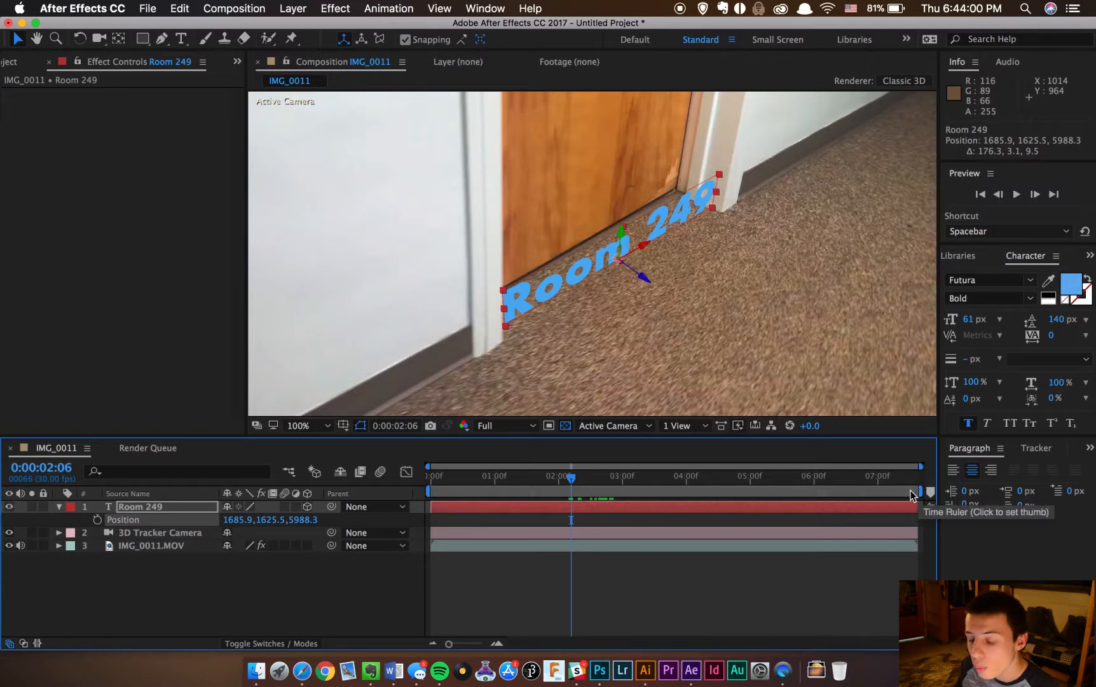
drag(428, 492, 564, 495)
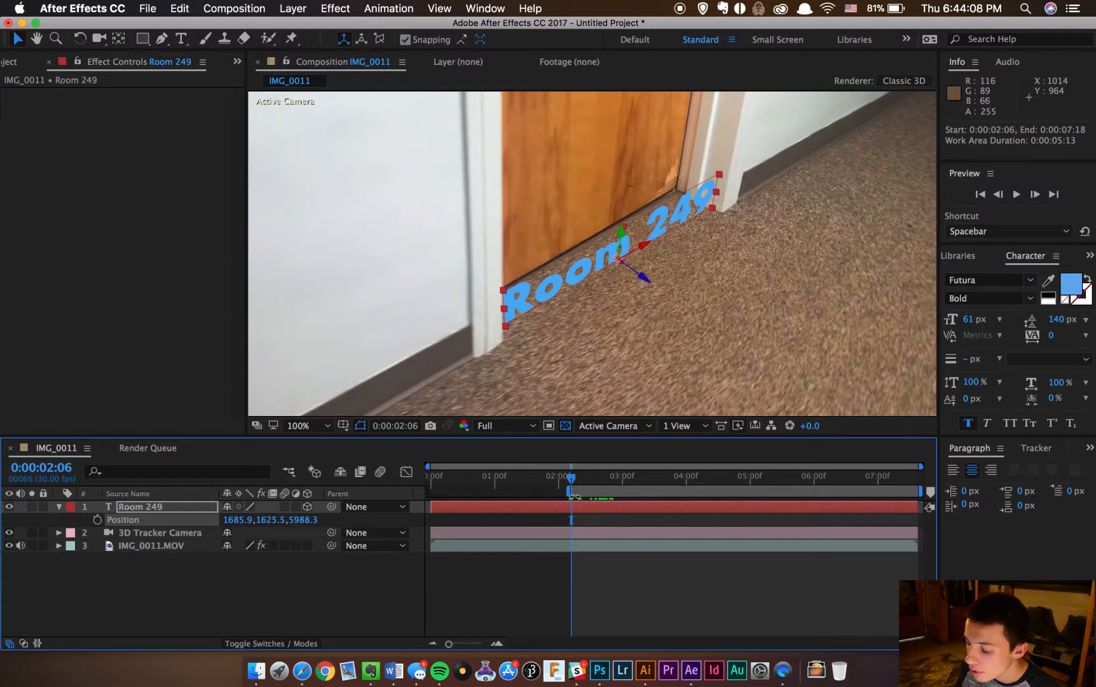
drag(571, 484, 826, 497)
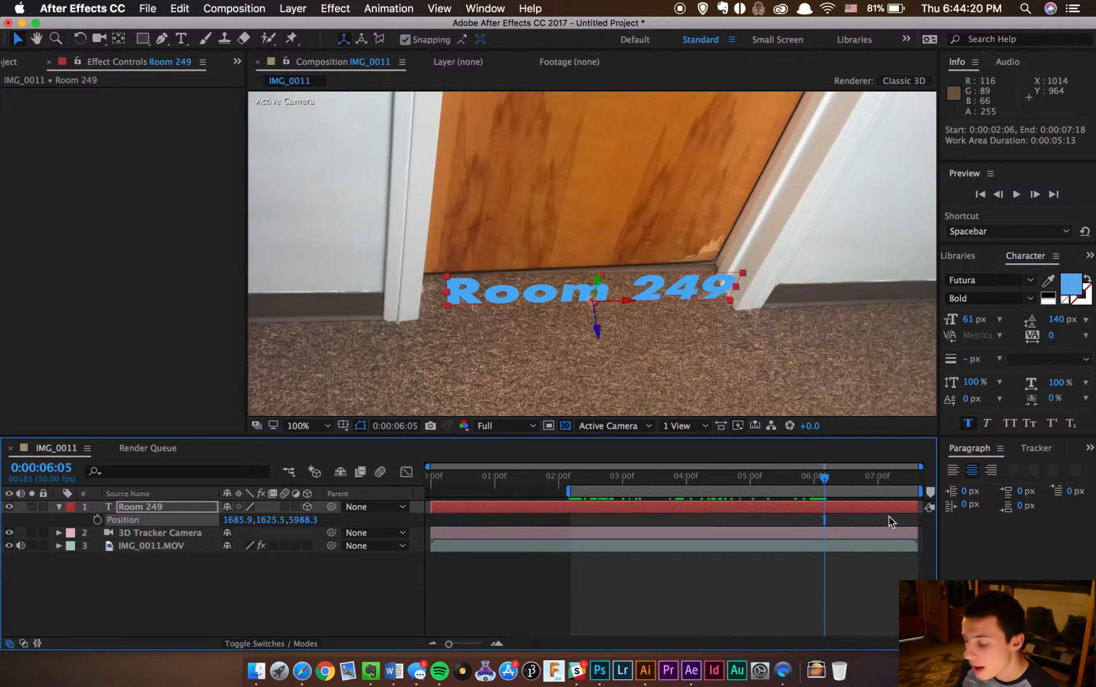
drag(913, 494, 880, 494)
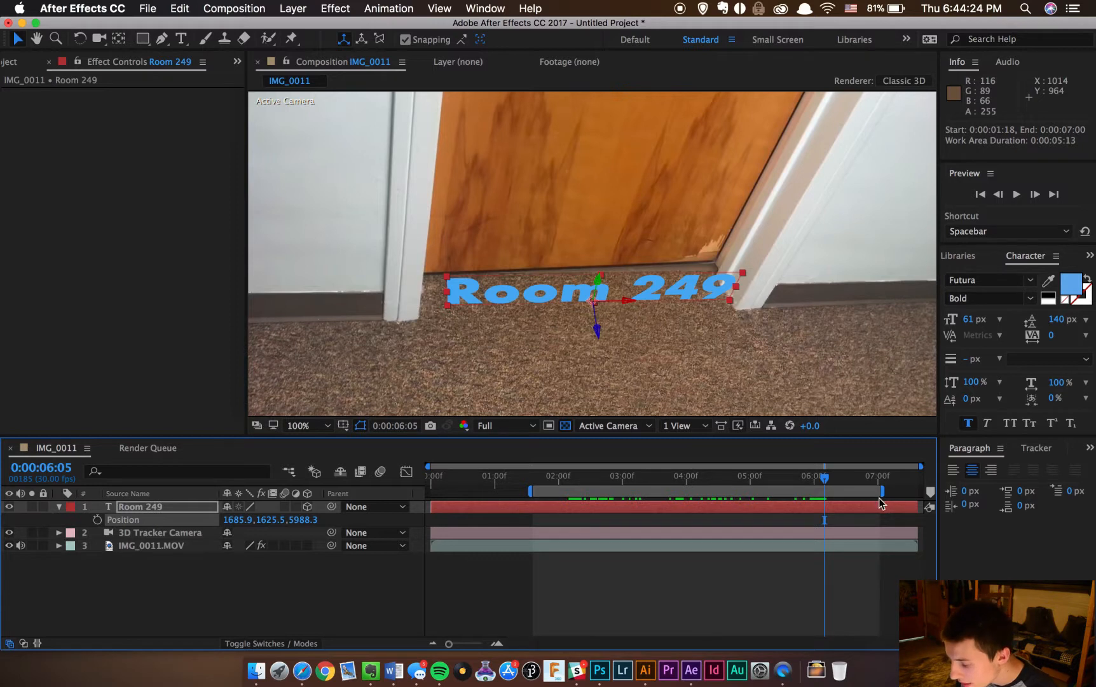
drag(872, 494, 850, 494)
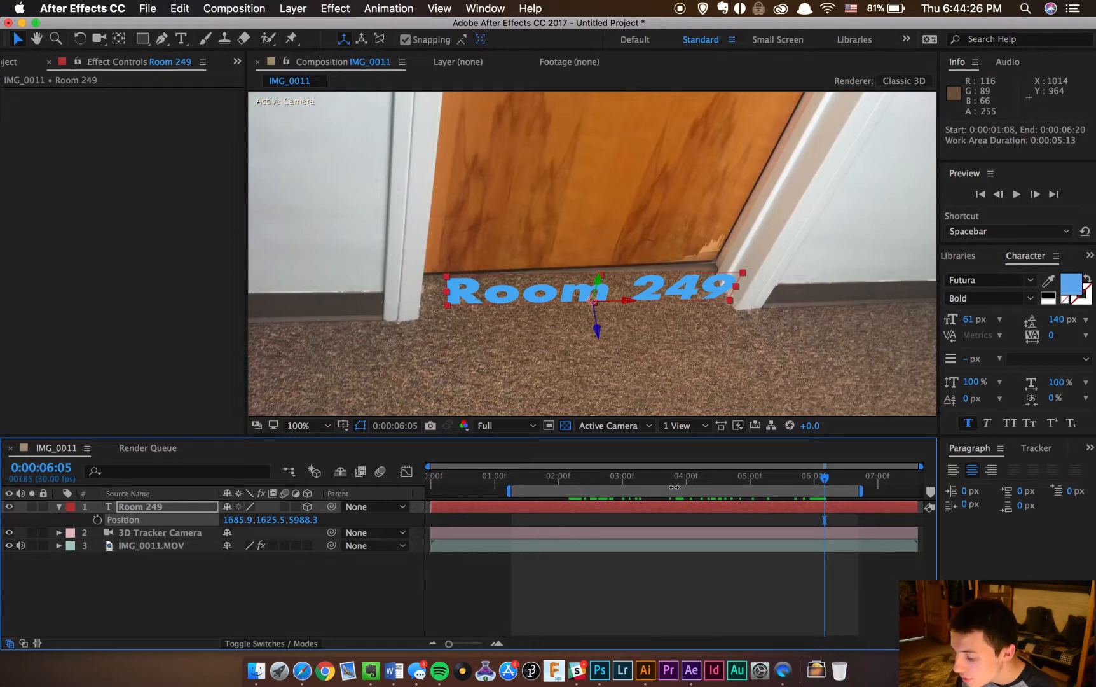
key(super+z)
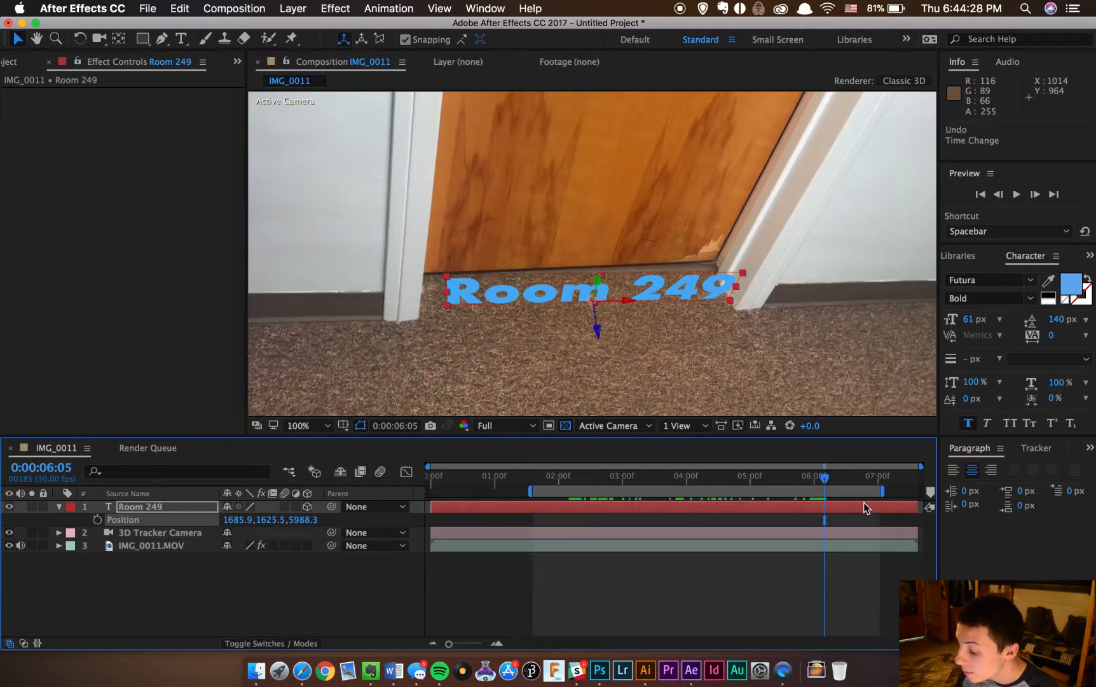
key(super+z)
- End the work area at 0:00:06:04 and deselect the Room 249 layer
drag(923, 493, 810, 486)
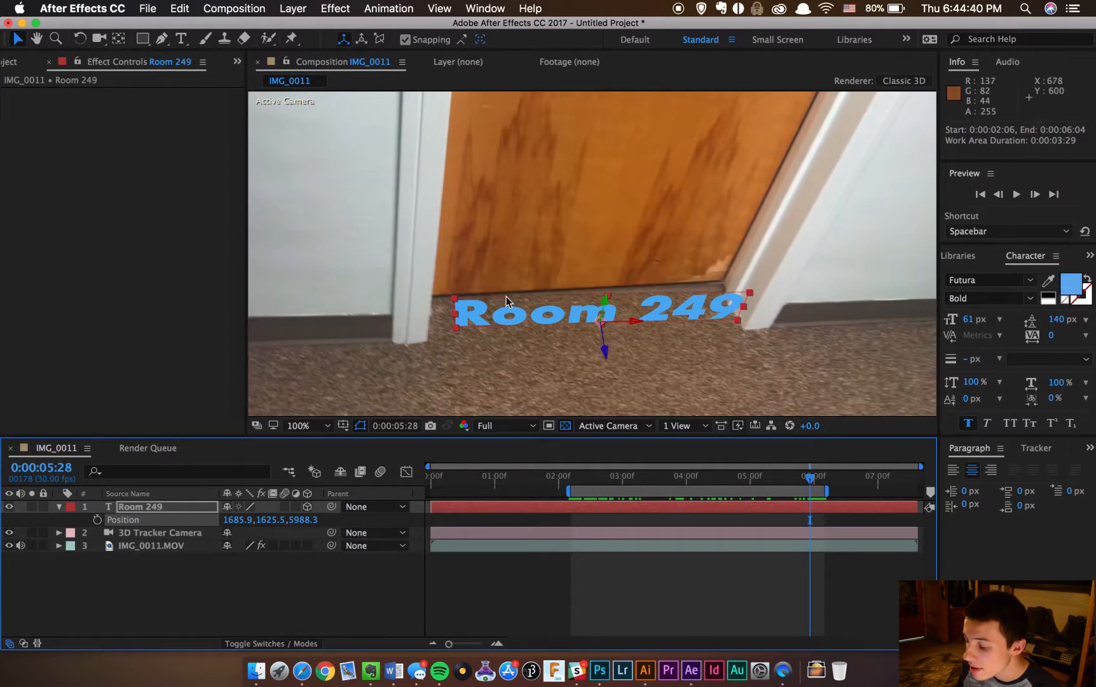
click(194, 609)
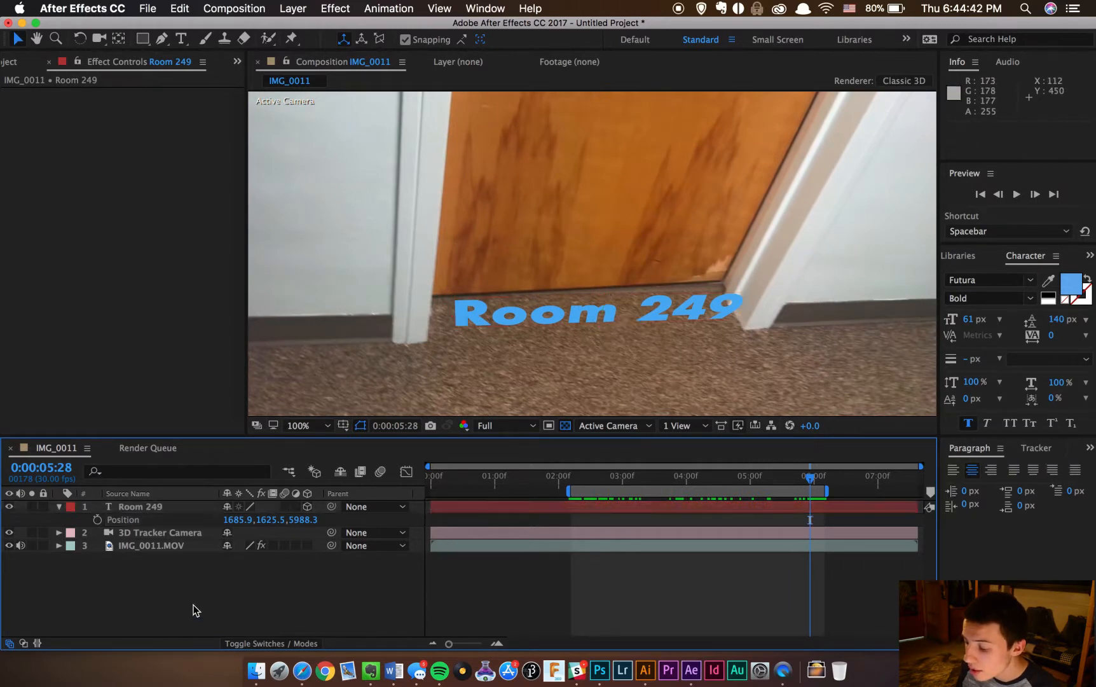
- Export the IMG_0011 composition by adding it to the Adobe Media Encoder queue
click(147, 9)
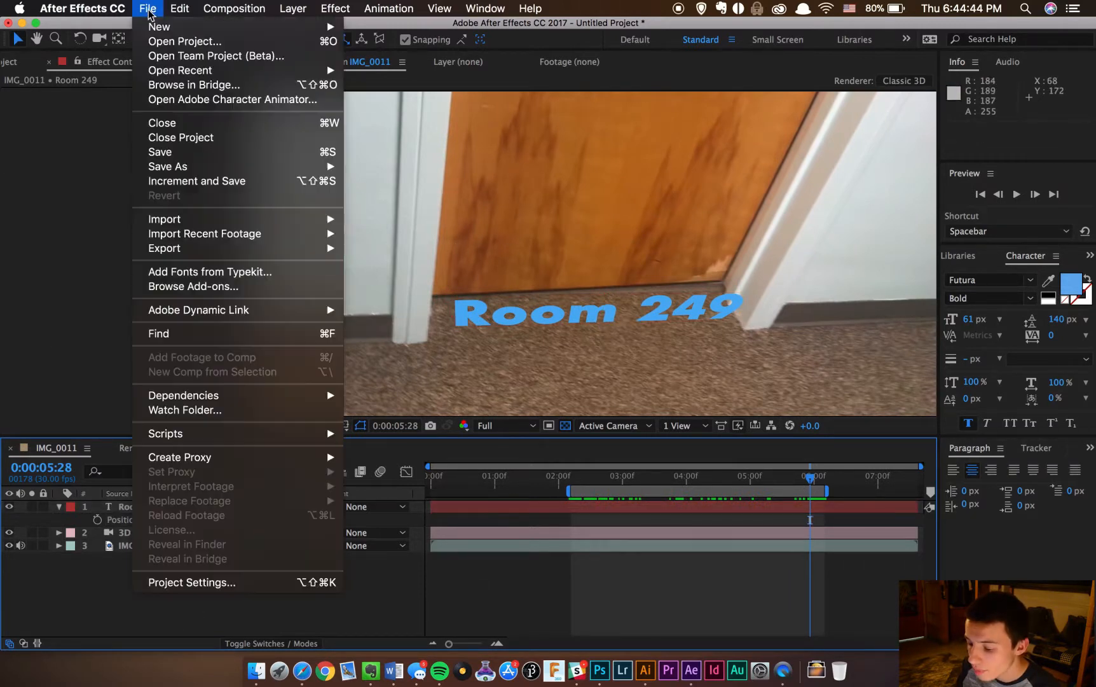
mouse_move(221, 255)
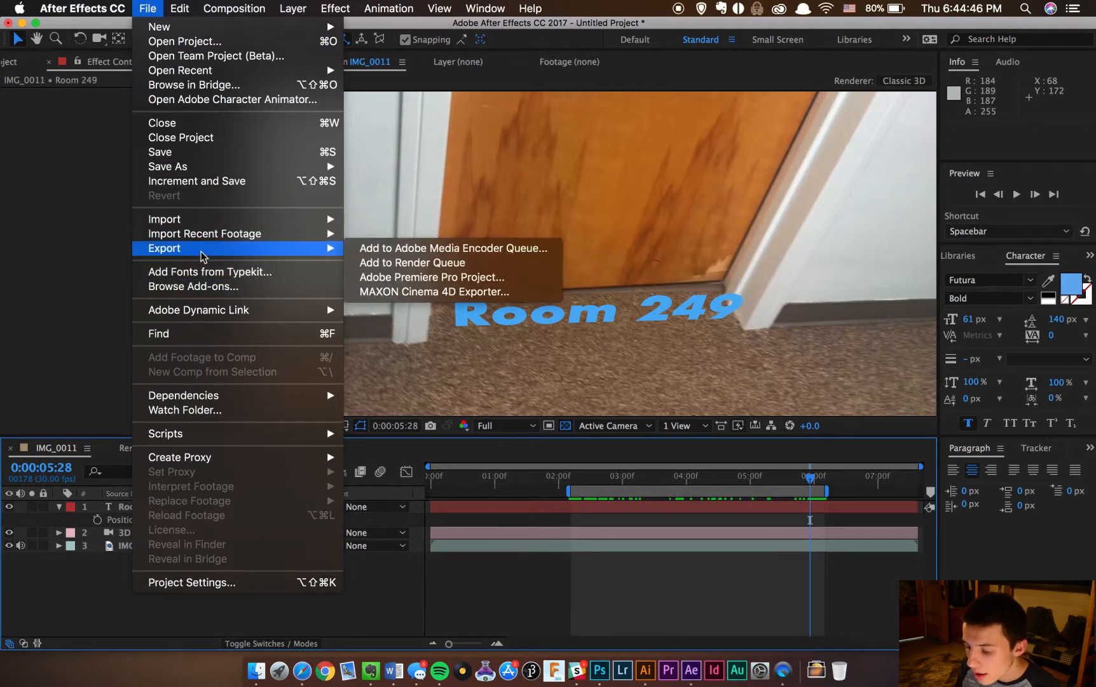
click(445, 251)
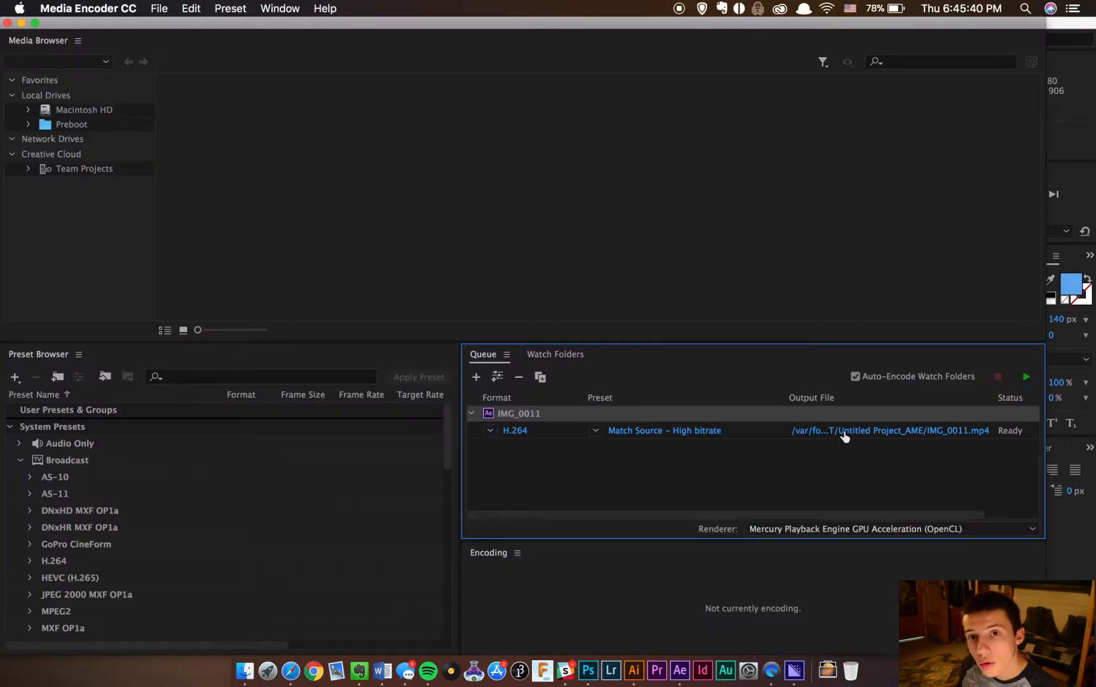
- Set the queued output file to be saved on the Desktop under the name Hallway
click(882, 432)
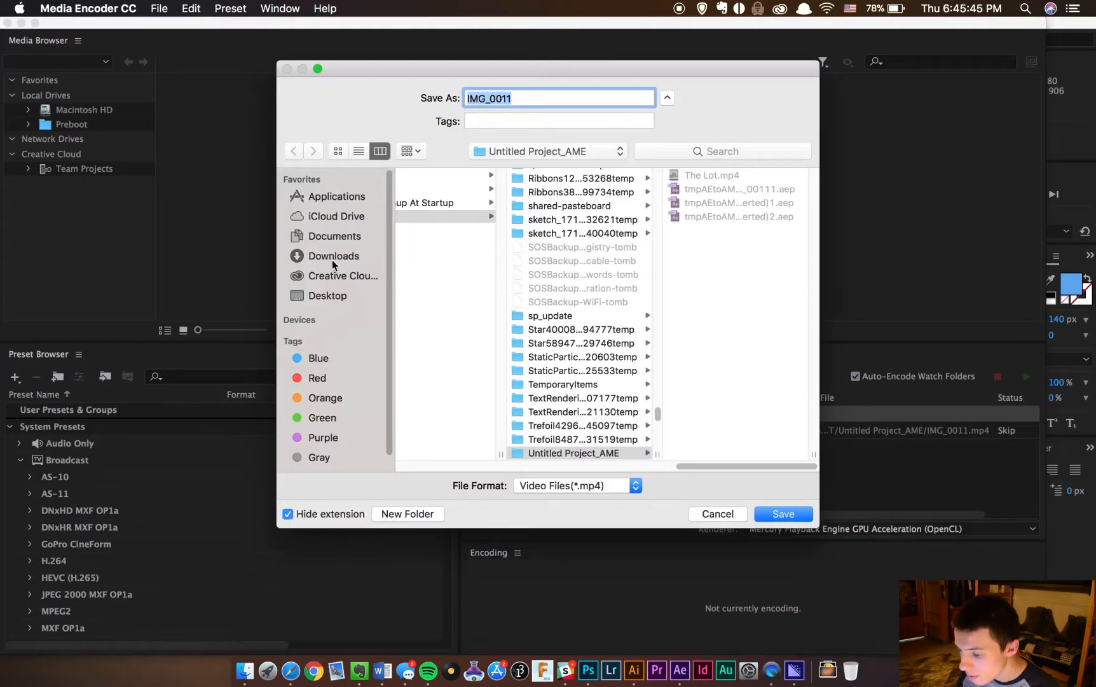
click(328, 295)
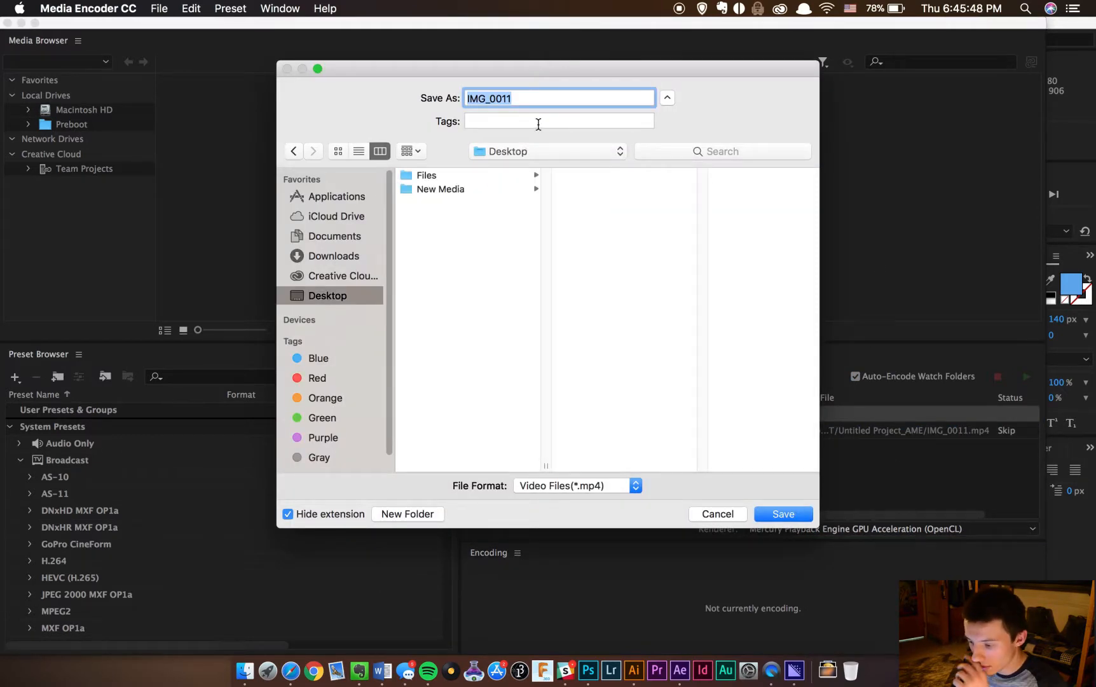
text(Hallway)
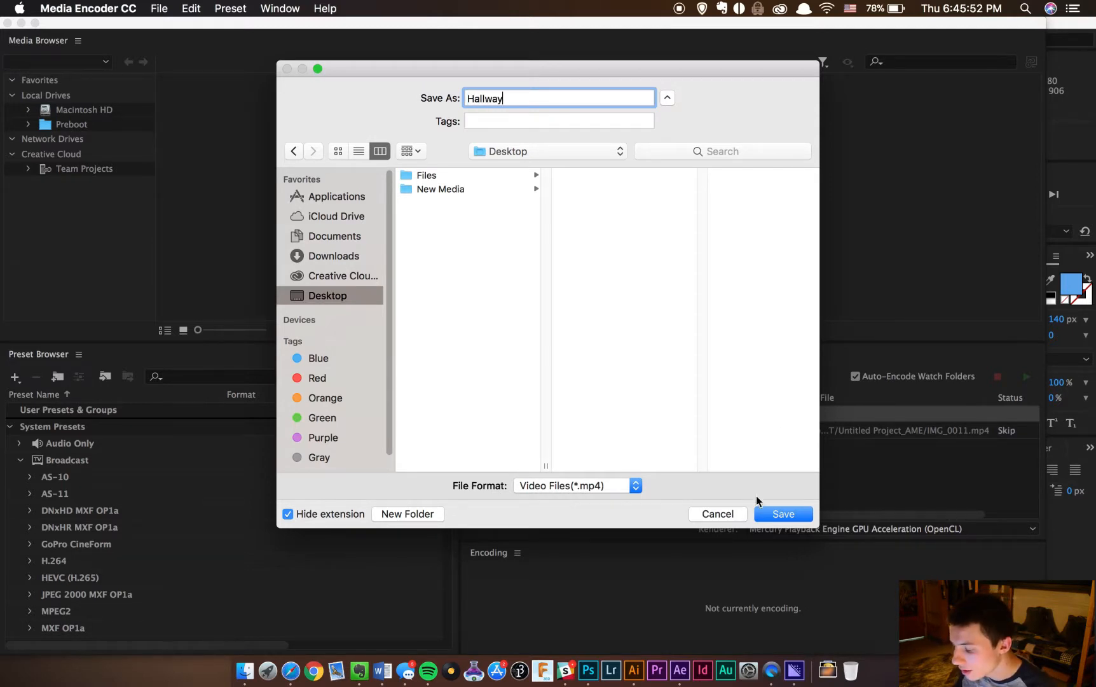
click(777, 514)
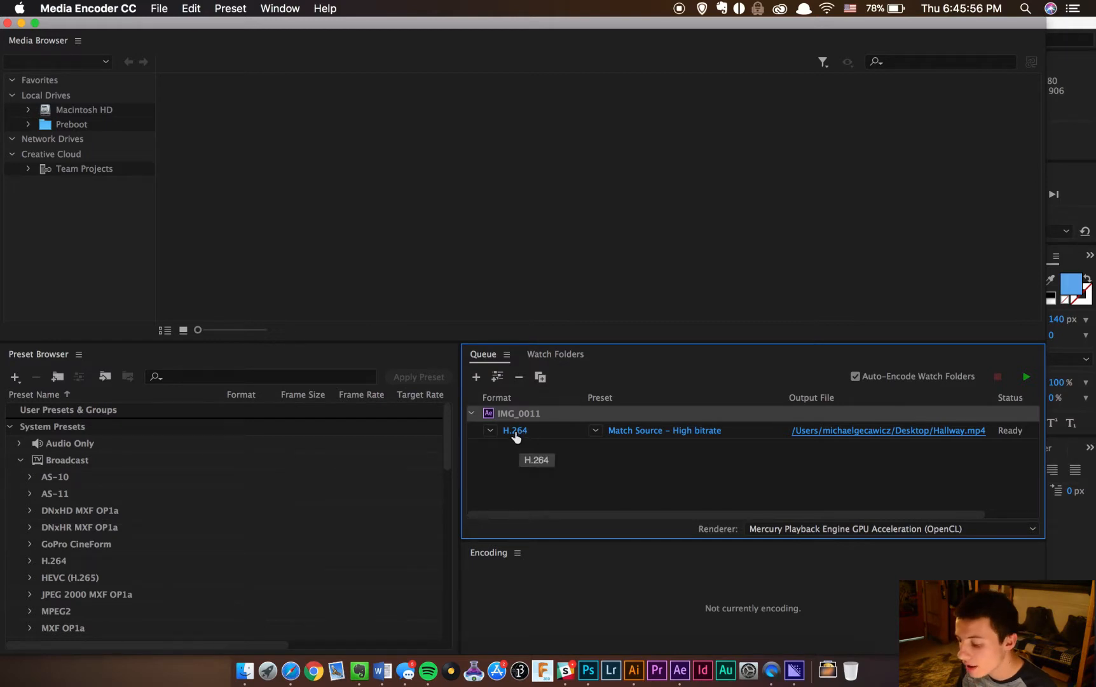
- Review the queued item's export settings and available formats, keeping H.264 as the format
click(515, 431)
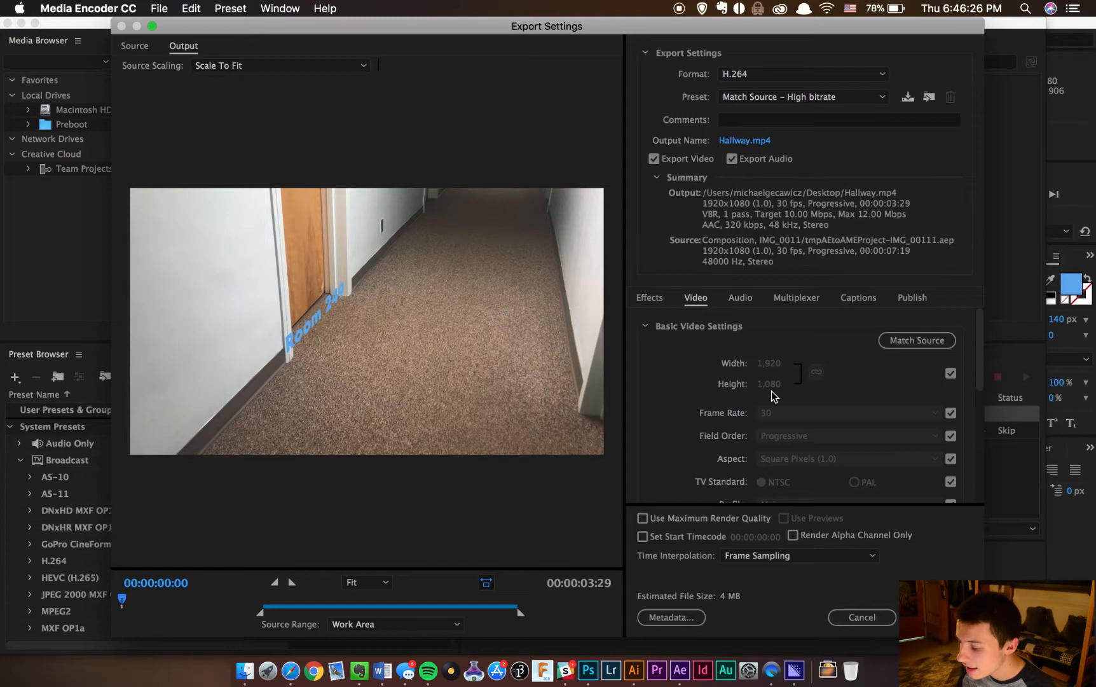
click(757, 74)
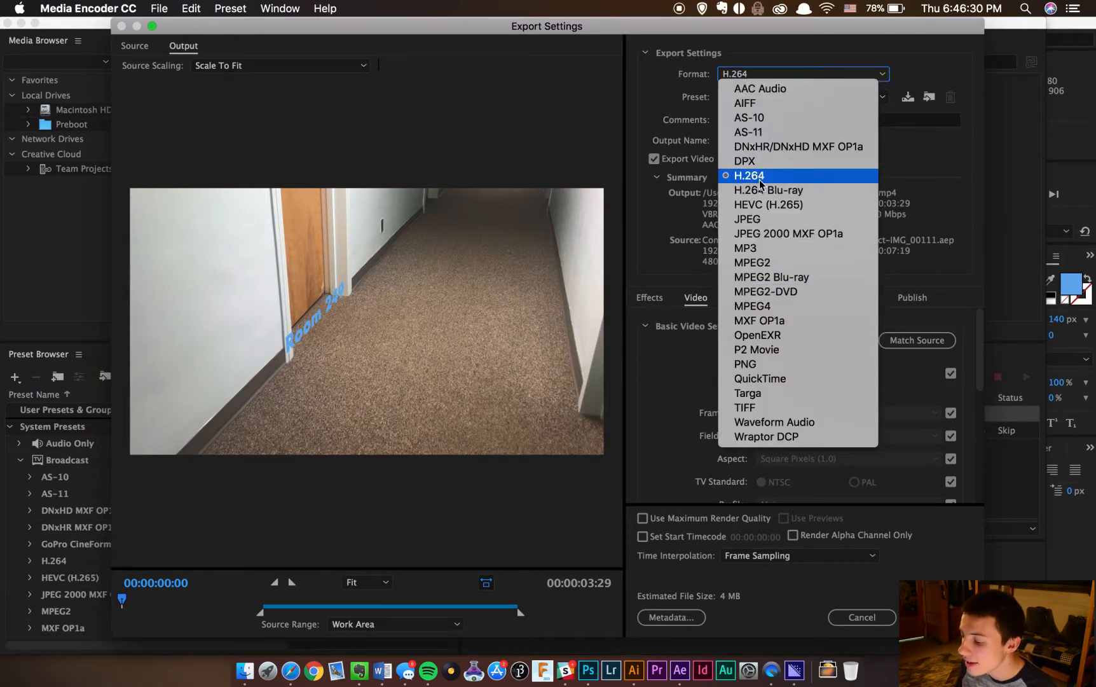
click(869, 78)
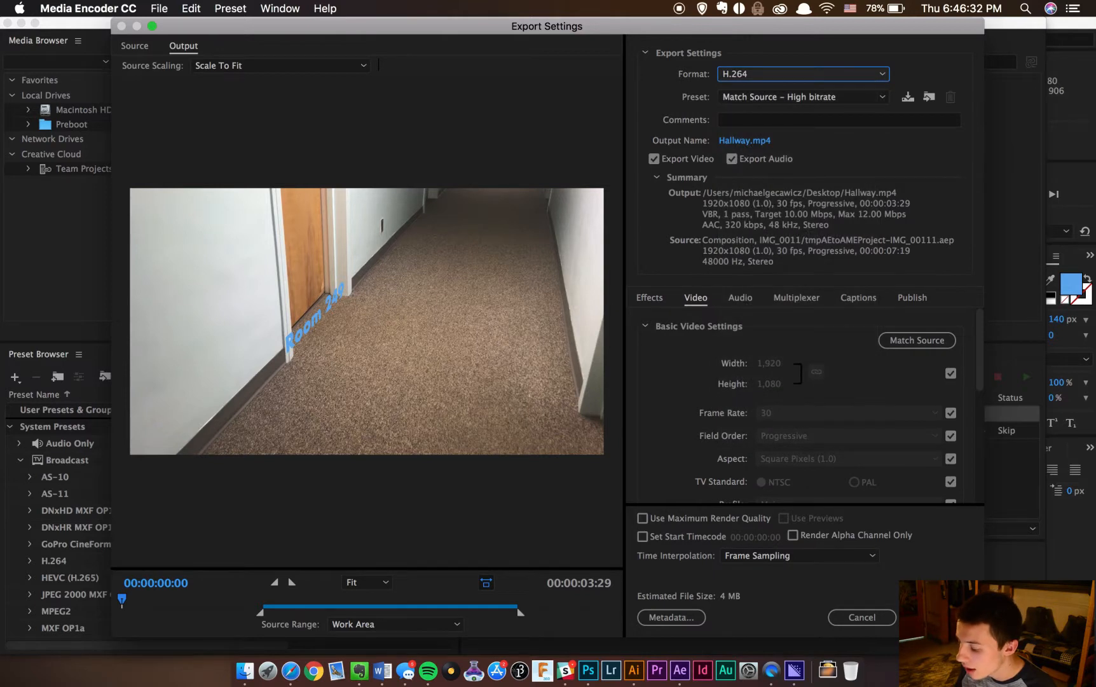
click(937, 617)
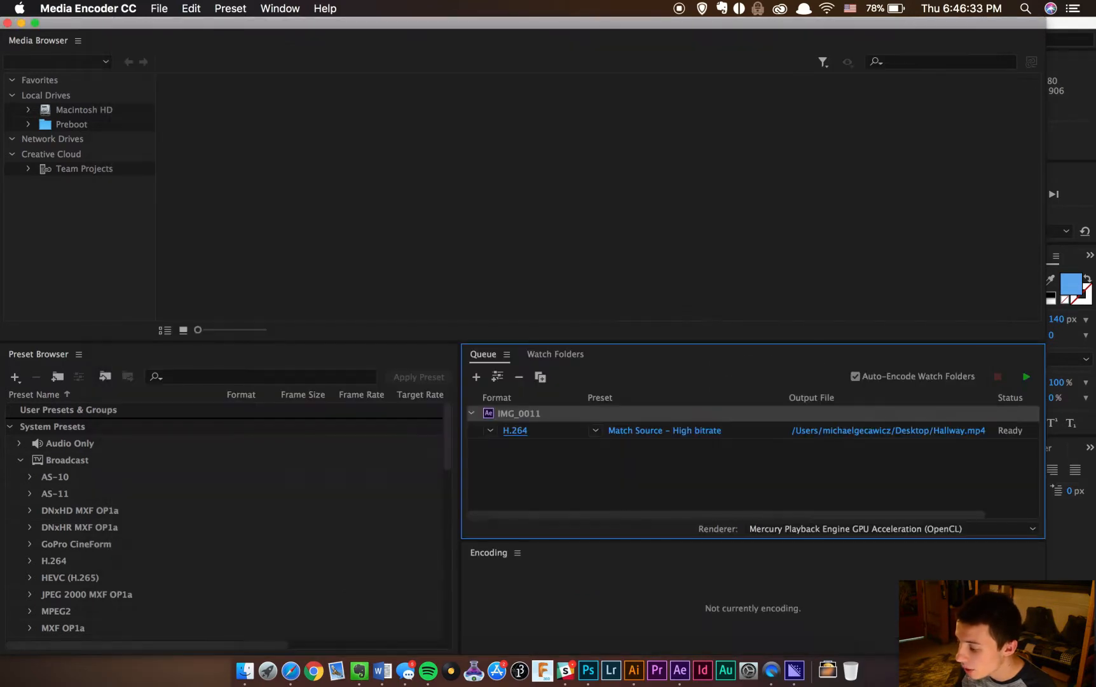
- Start encoding the queue and enlarge the encoding area to follow the output preview
click(745, 433)
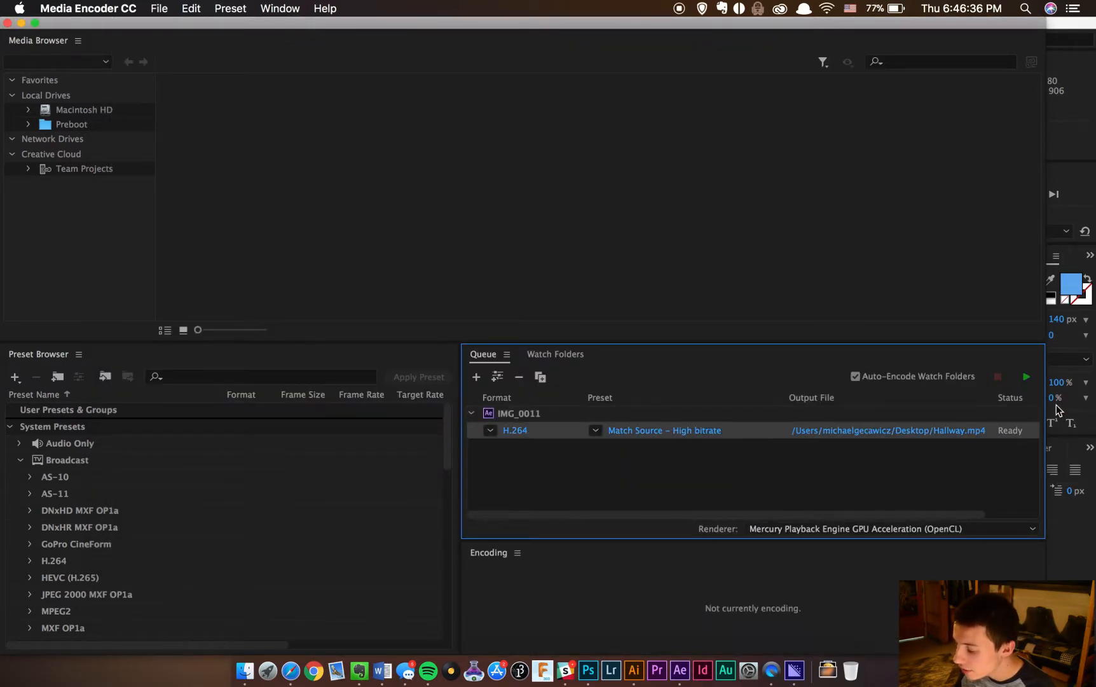
click(1027, 376)
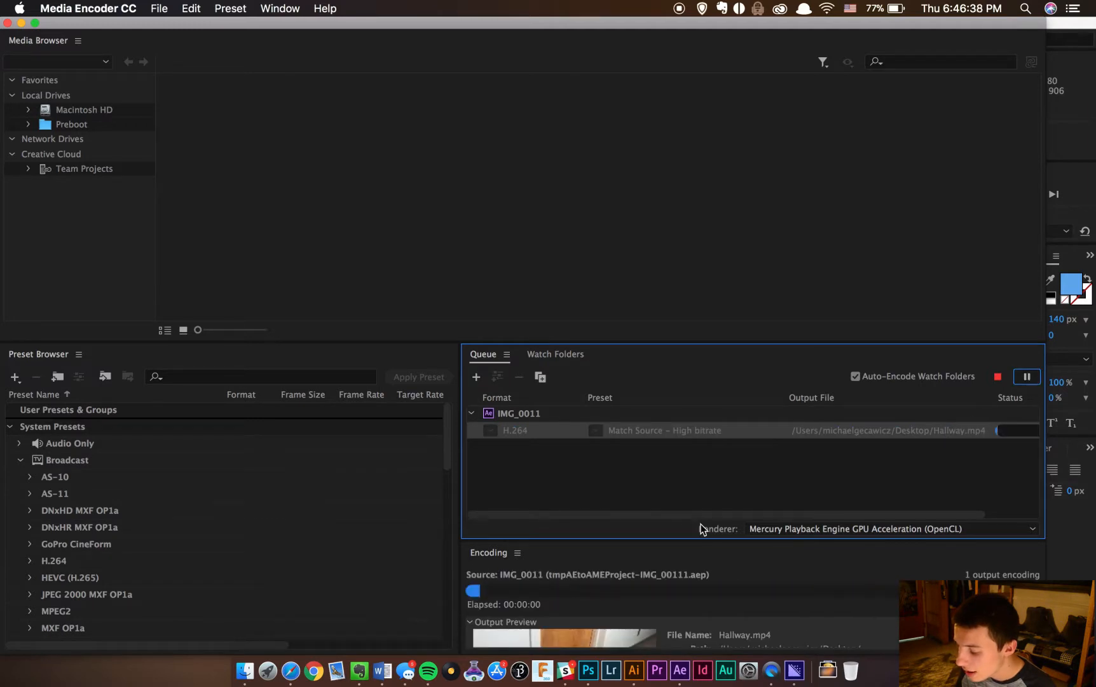
drag(718, 539, 719, 463)
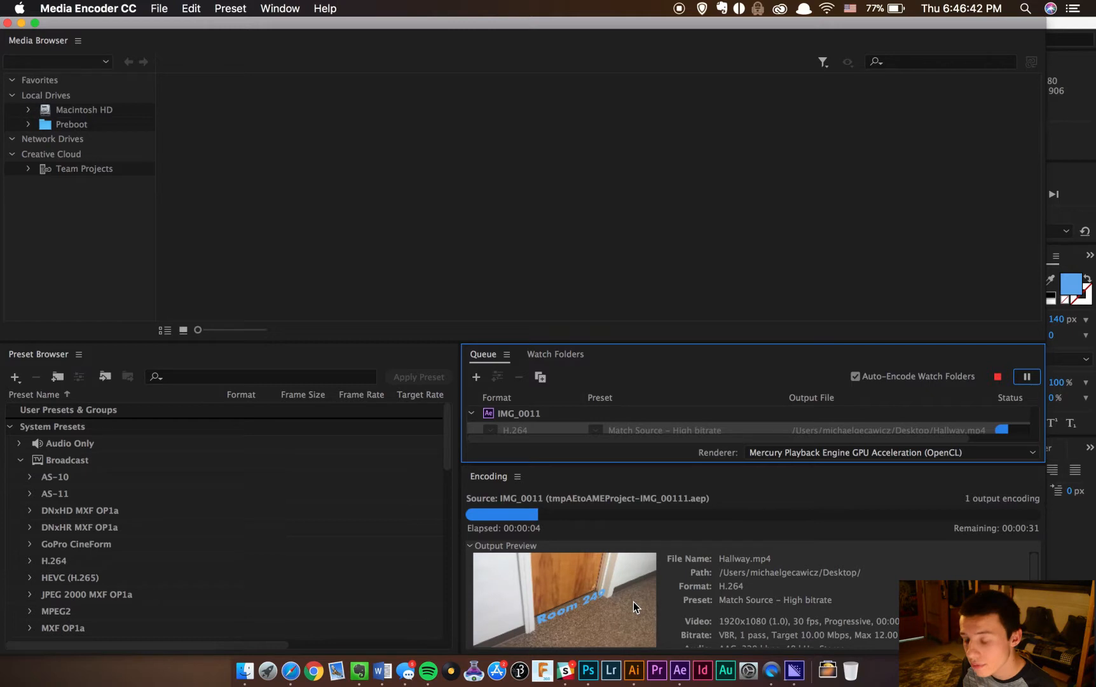
scroll(819, 599, down, 1)
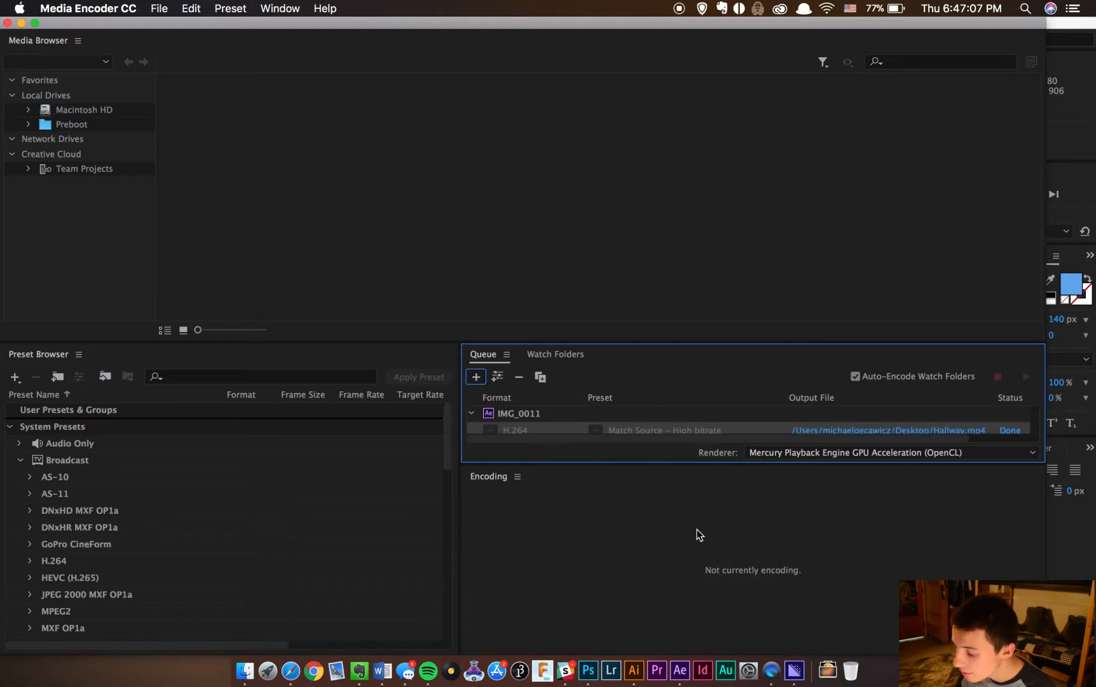
- Minimize the Media Encoder and After Effects windows and move Hallway.mp4 to the middle of the desktop
click(20, 23)
click(21, 23)
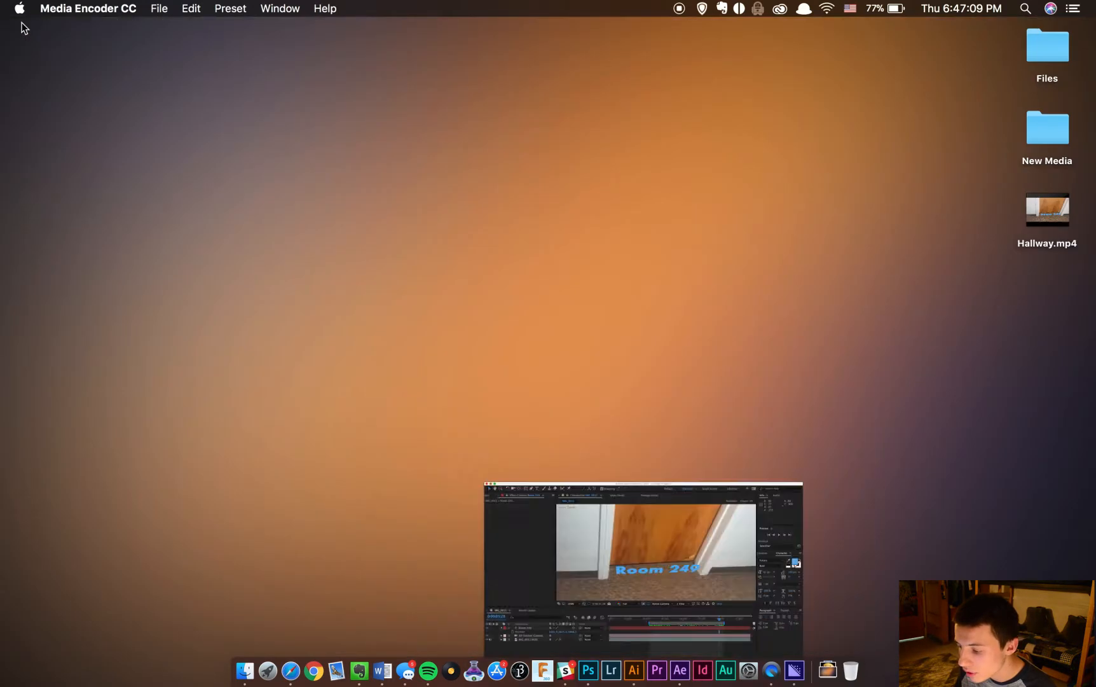
drag(1059, 235, 547, 261)
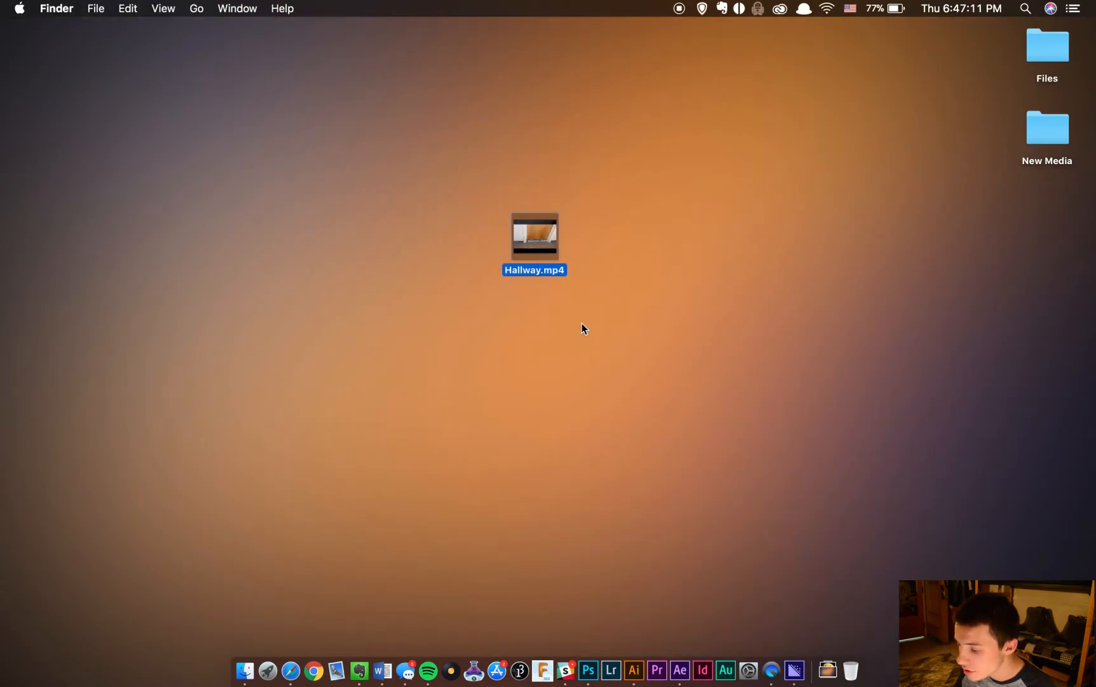
click(696, 424)
- Play the exported Hallway.mp4 in QuickTime Player to check the tracked text, and close the video
double_click(544, 247)
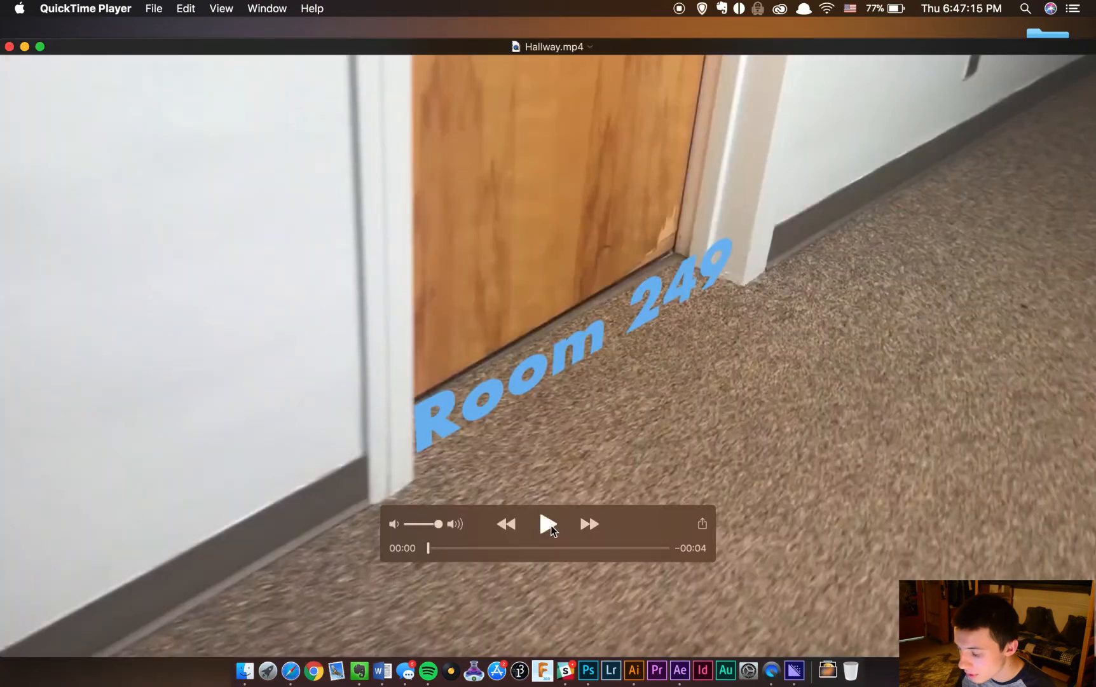
click(550, 528)
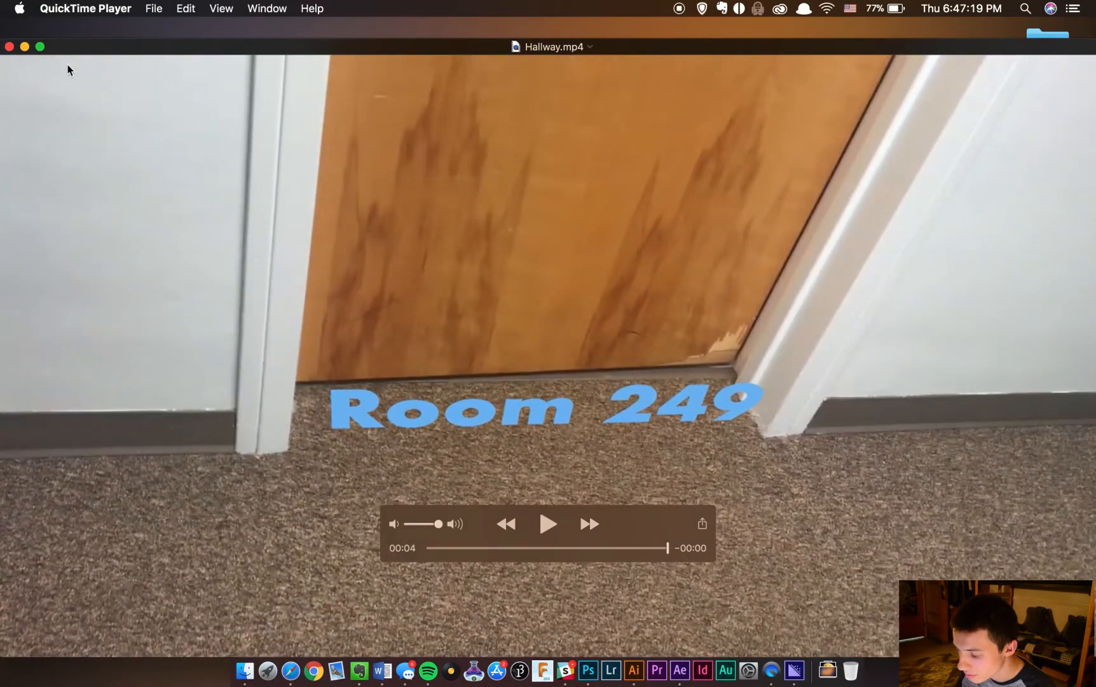
click(10, 47)
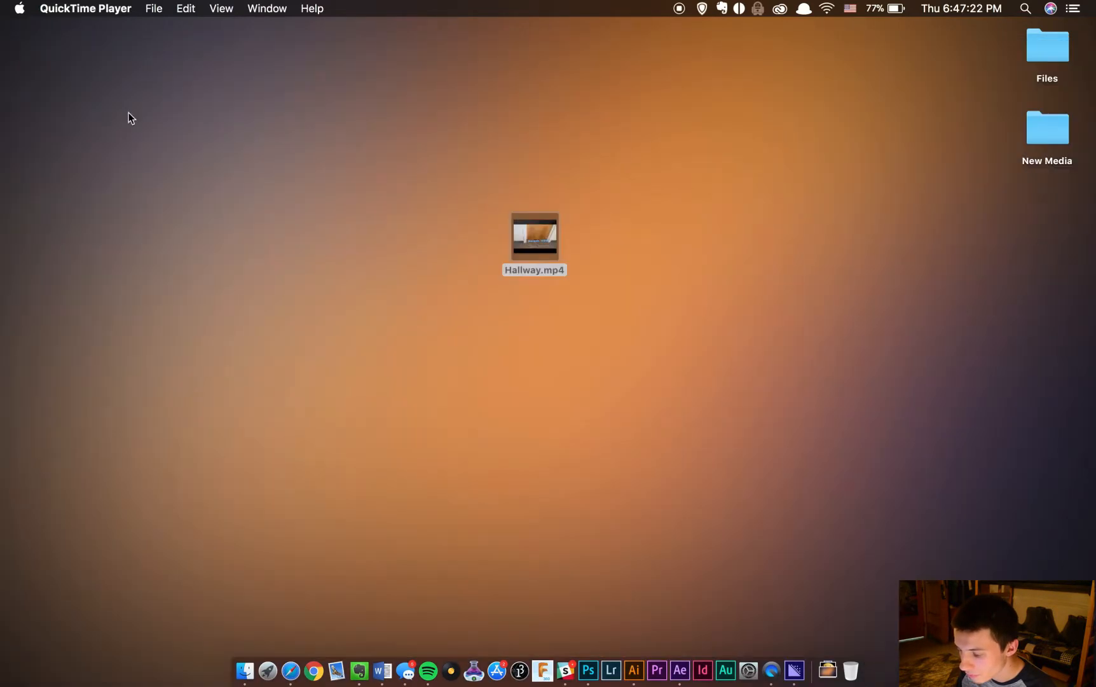